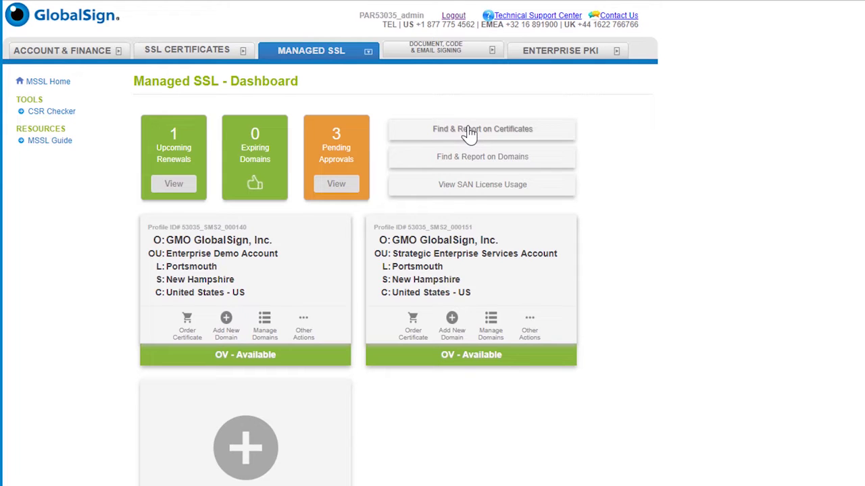
List all orders in the certificate search and report page, without a search term, and show the advanced search options.
left_click(470, 133)
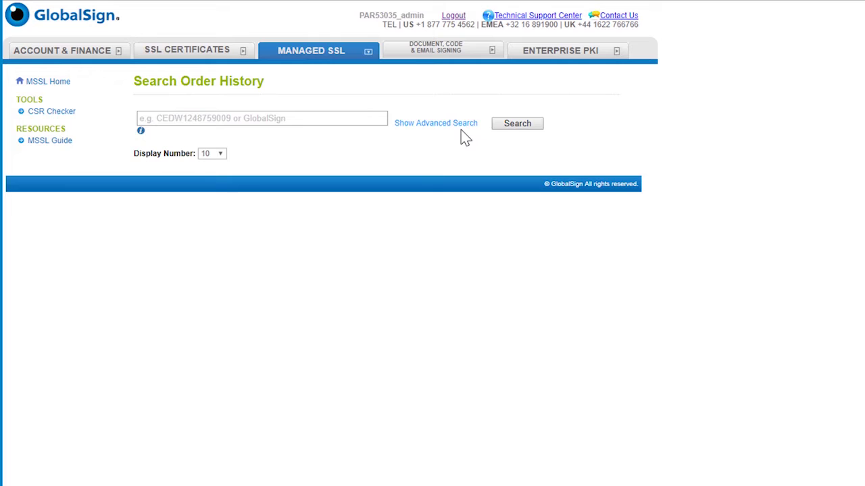
left_click(517, 124)
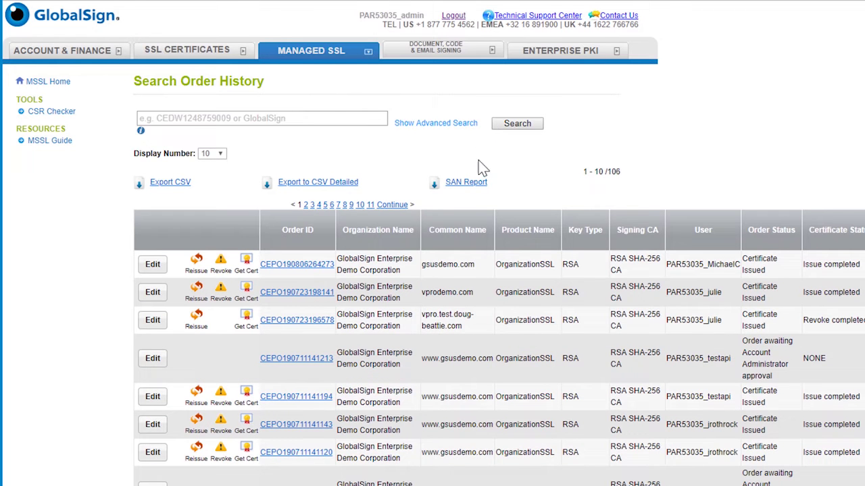
left_click(433, 126)
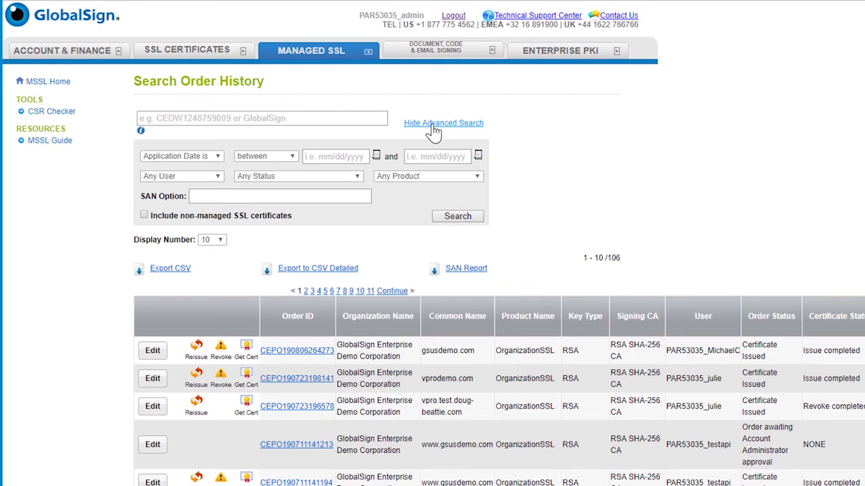
Examine the date type, user, status and product filter choices in the advanced certificate search.
left_click(218, 158)
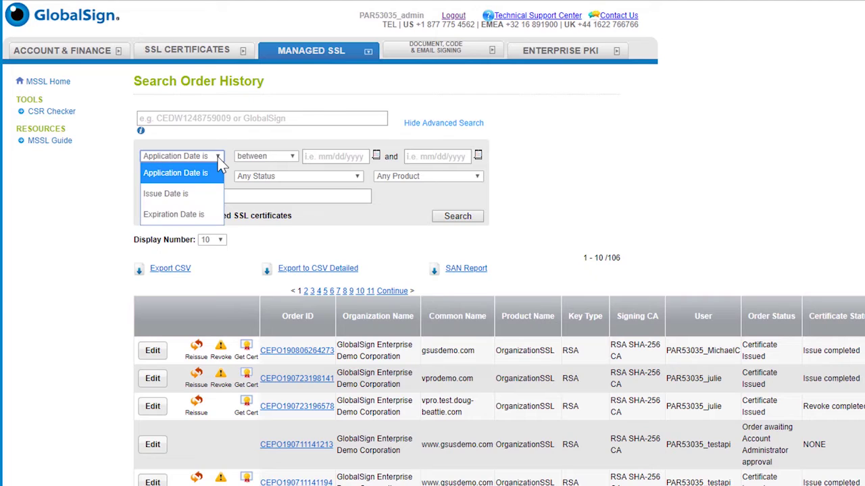
left_click(305, 146)
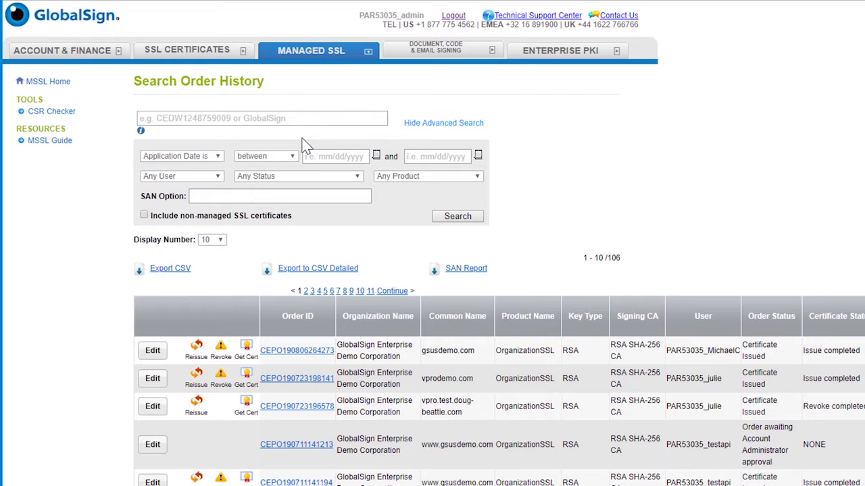
left_click(217, 176)
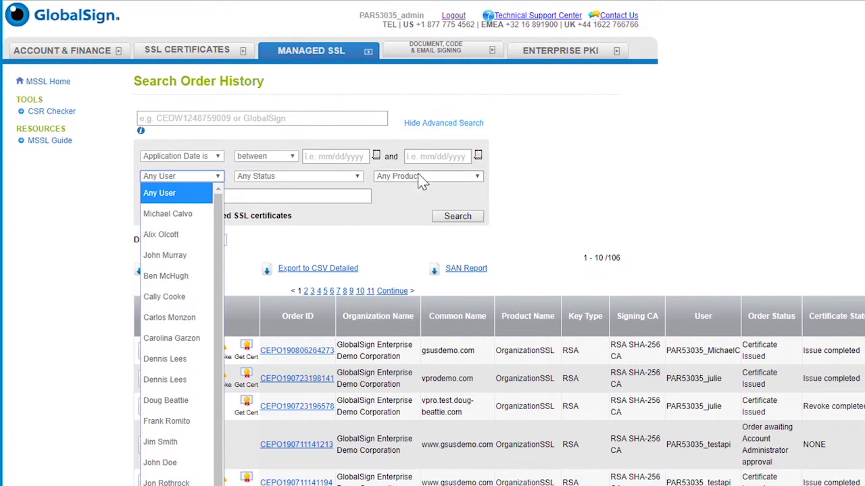
left_click(359, 177)
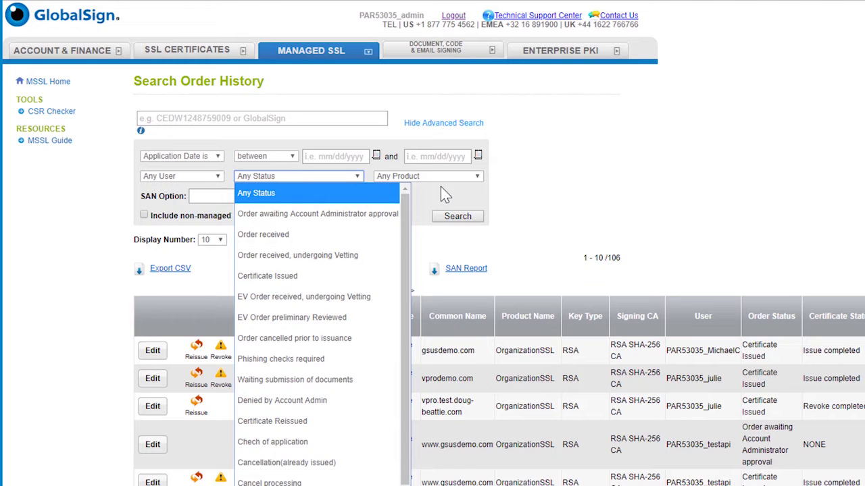
left_click(456, 177)
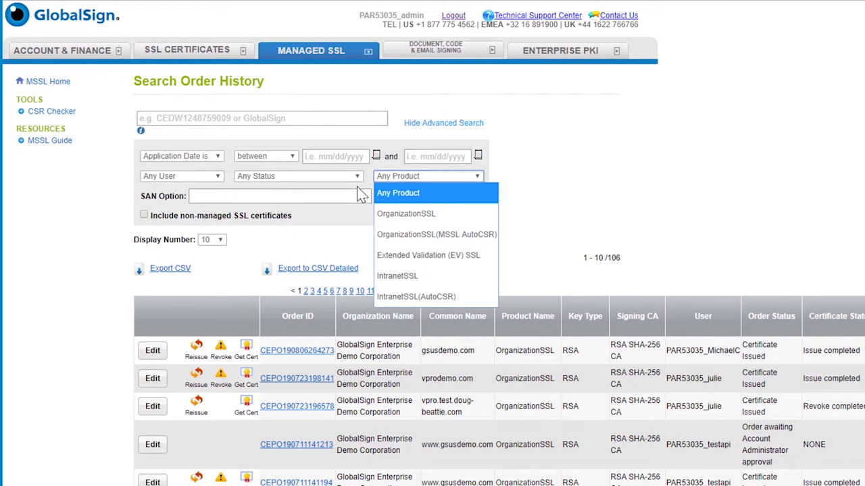
left_click(346, 233)
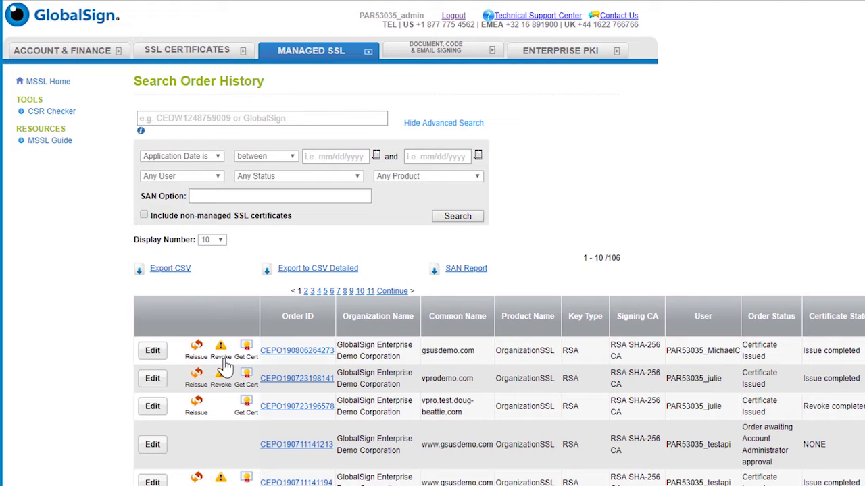
Open the gsusdemo.com certificate order and review its full order details, user and contact details, email log and audit log.
left_click(156, 354)
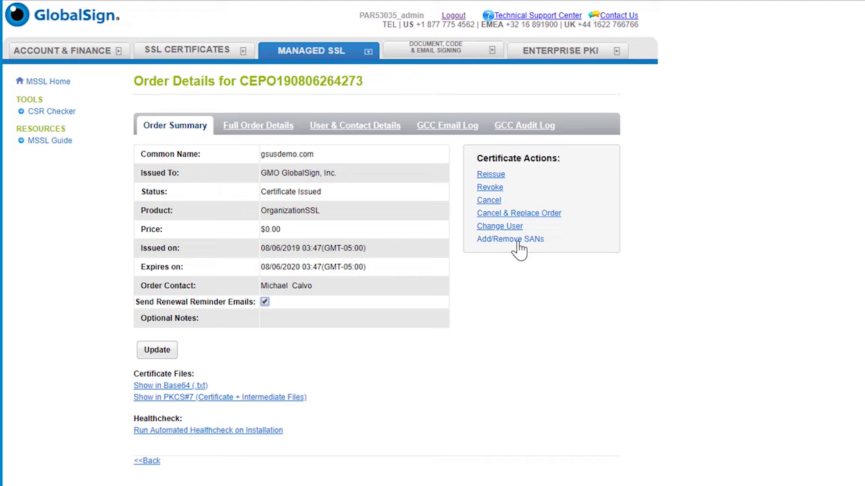
left_click(284, 134)
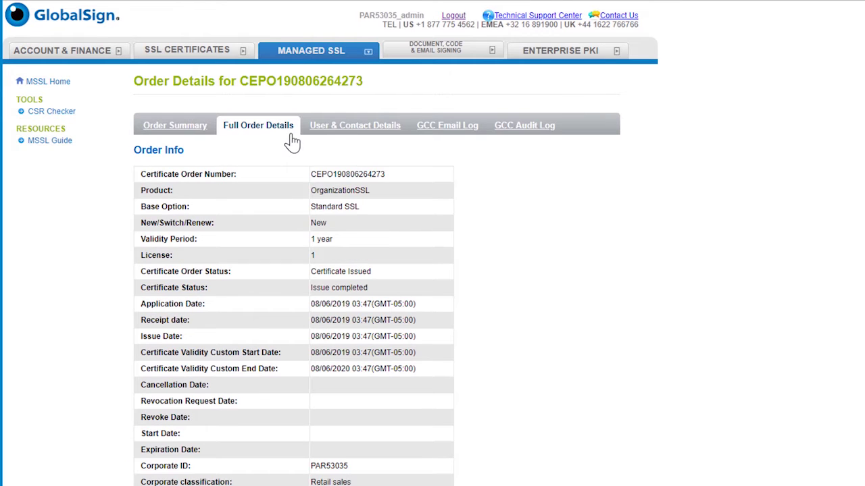
scroll(297, 143, "down", 3)
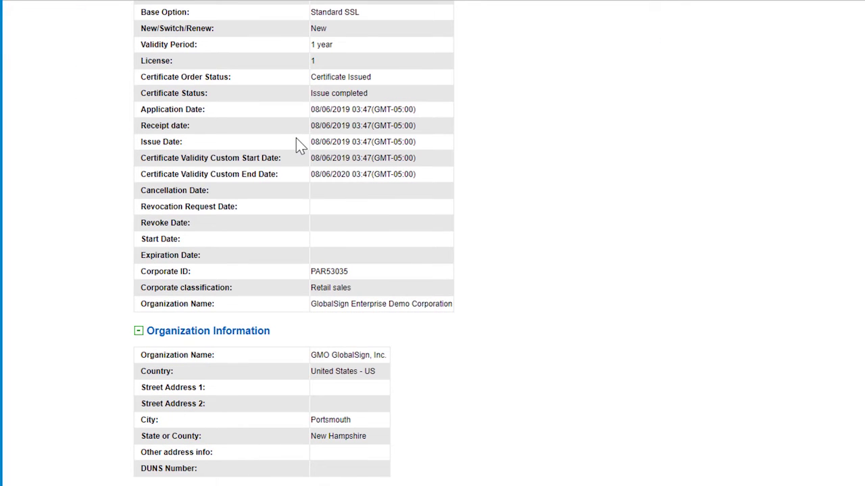
scroll(299, 143, "up", 3)
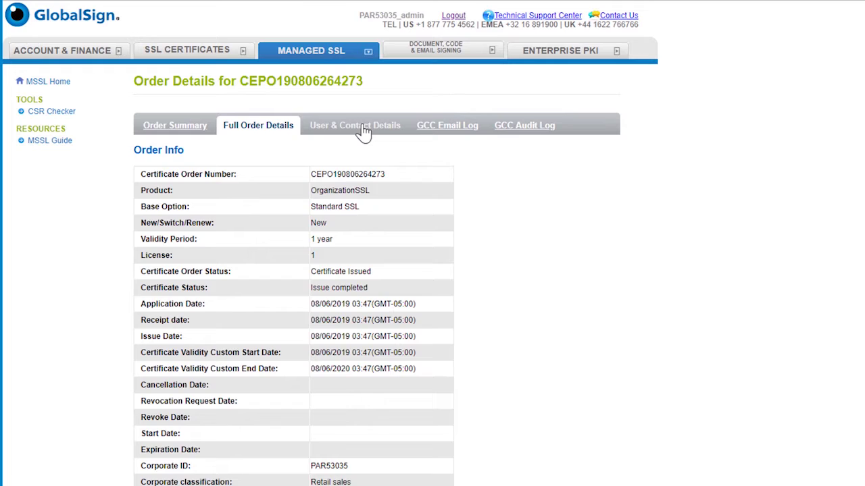
left_click(363, 129)
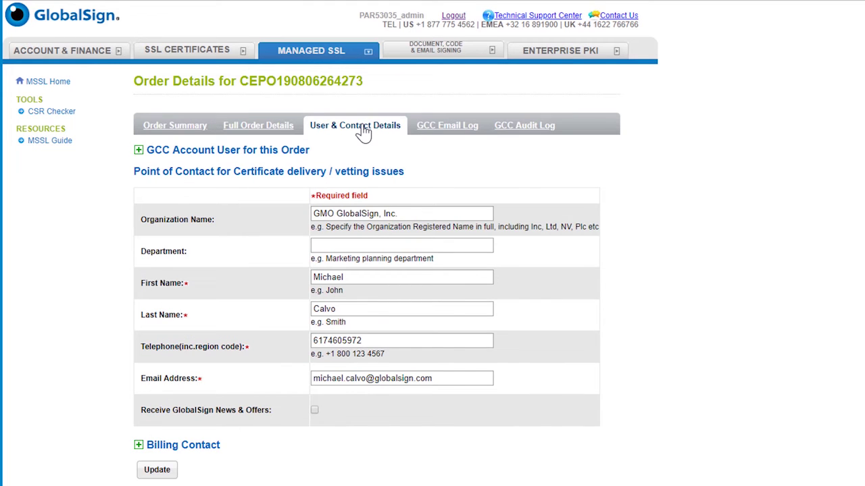
left_click(431, 132)
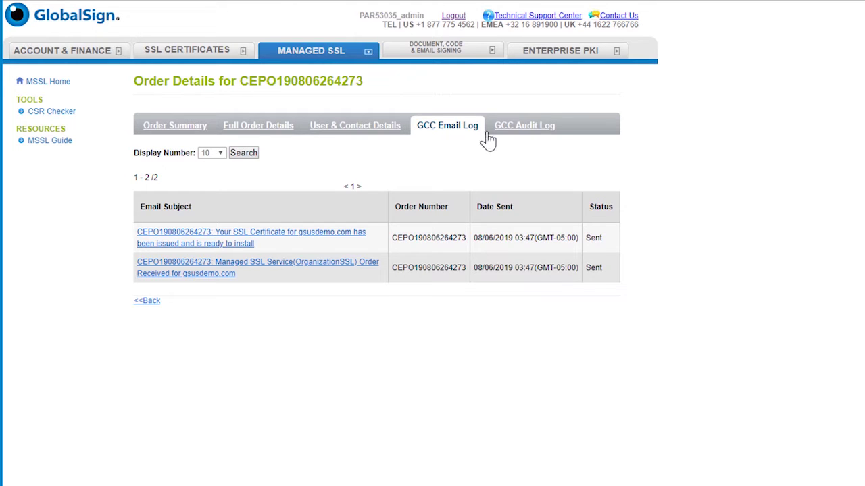
left_click(551, 135)
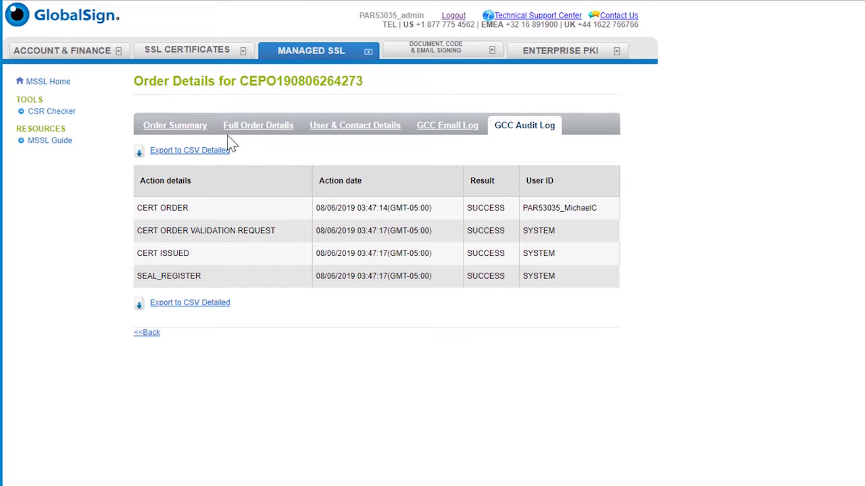
Start a certificate order under the Enterprise Demo Account profile, paste and check the copied CSR, and proceed to product configuration.
left_click(297, 60)
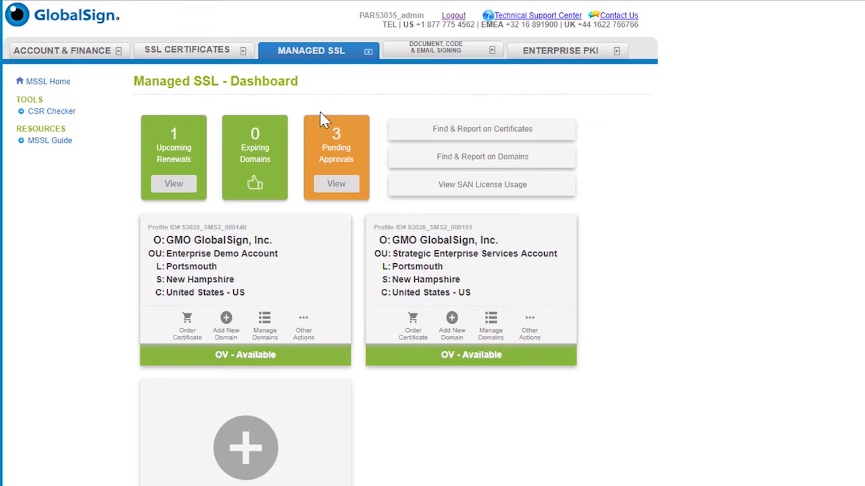
left_click(187, 320)
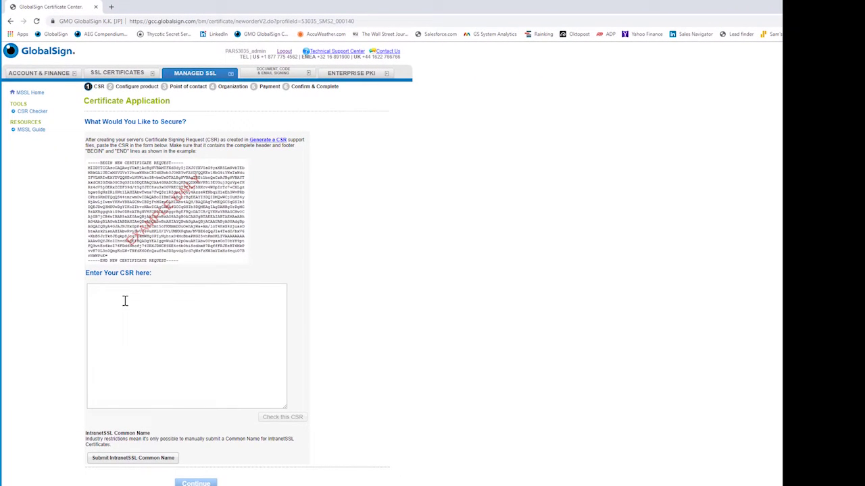
right_click(118, 302)
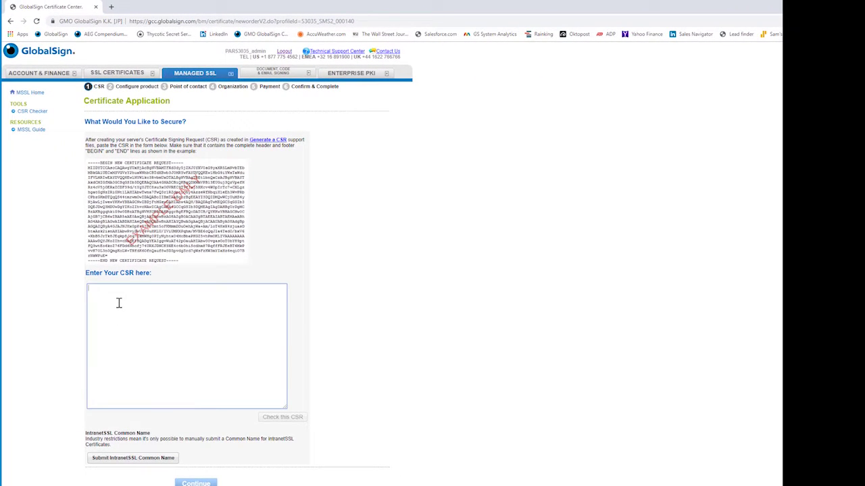
left_click(154, 366)
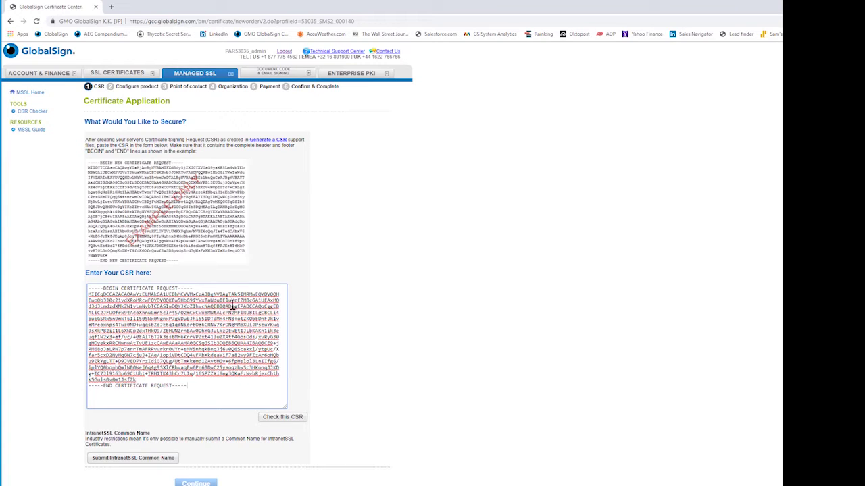
left_click(280, 422)
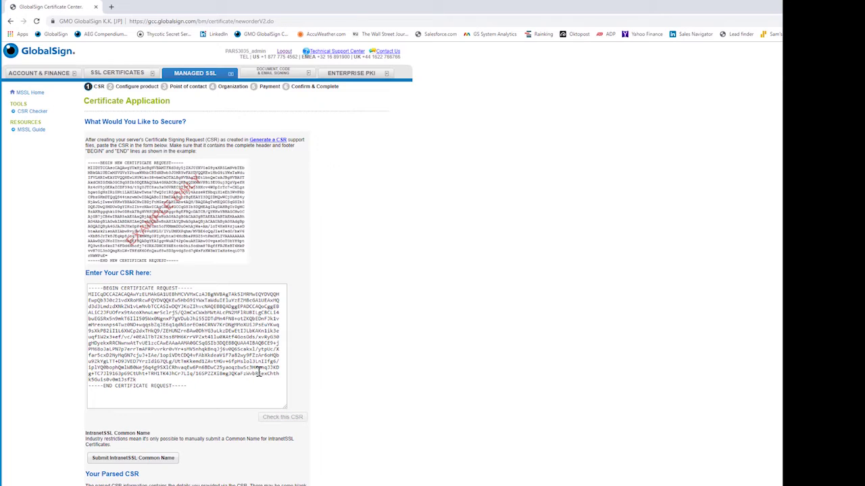
scroll(260, 369, "down", 1)
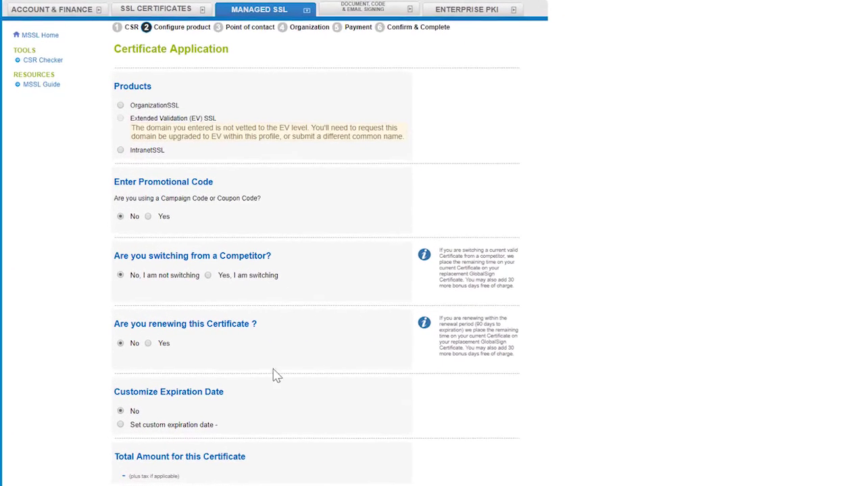
Configure the certificate as OrganizationSSL for a single domain with a half year validity period and continue.
left_click(120, 106)
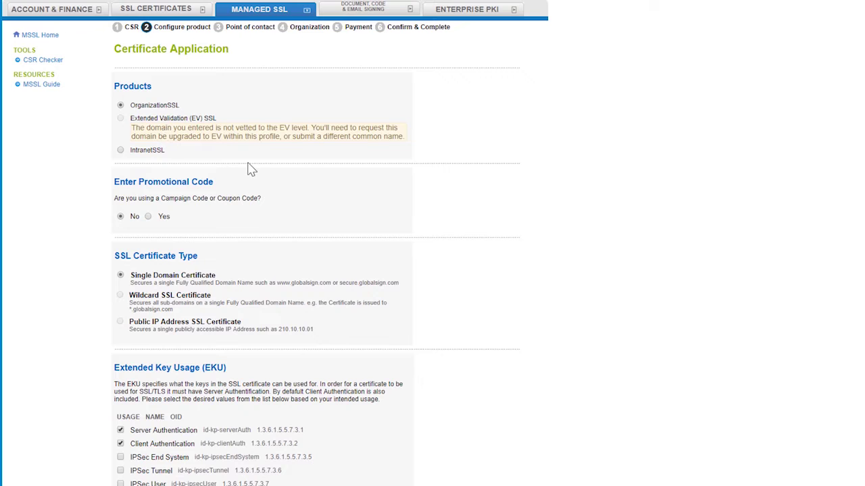
scroll(243, 169, "down", 2)
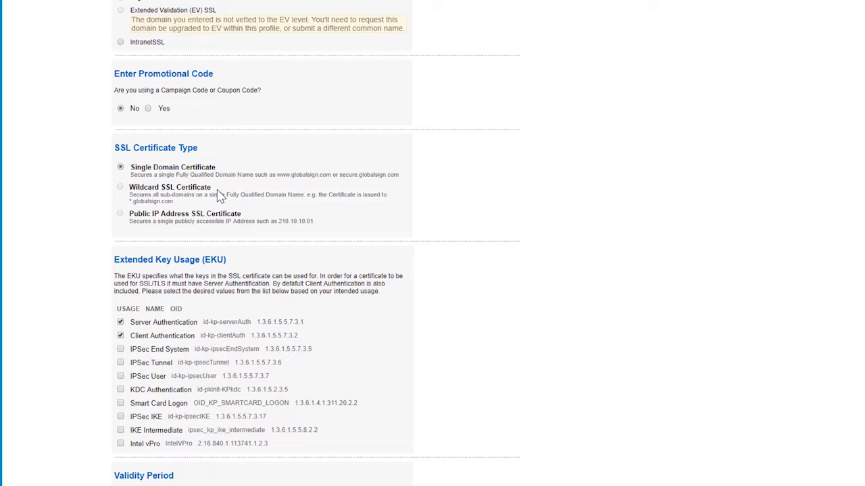
scroll(221, 194, "down", 2)
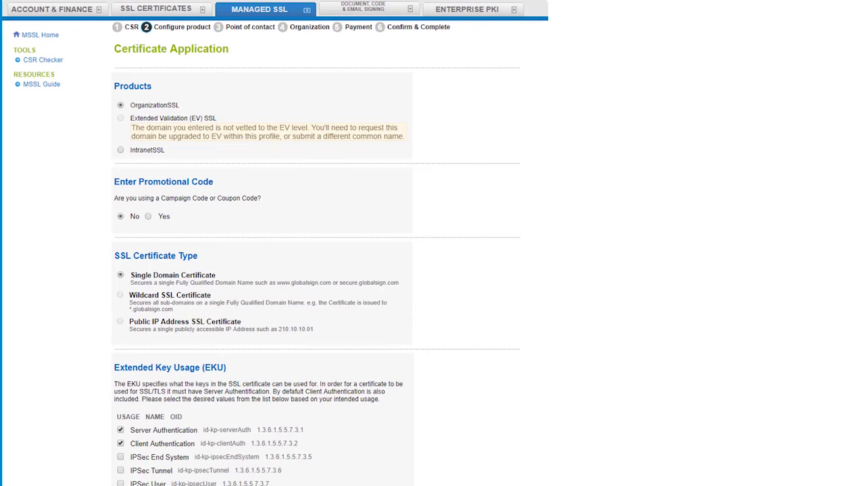
scroll(317, 270, "down", 3)
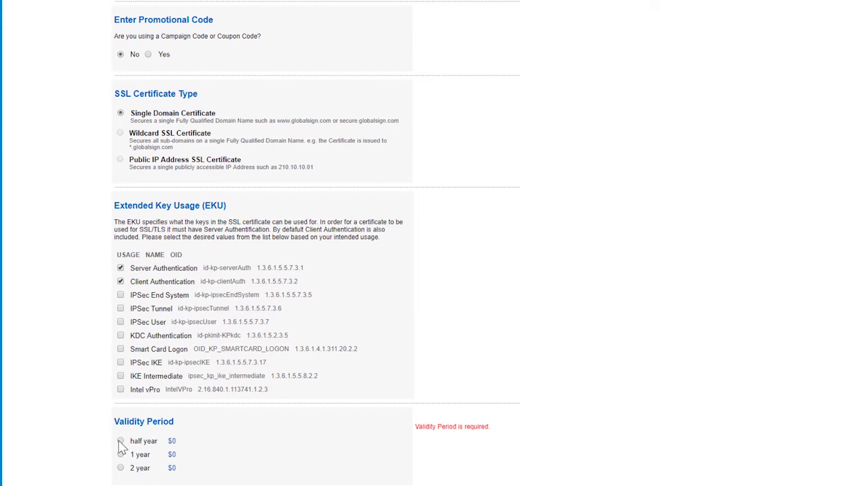
scroll(303, 480, "down", 4)
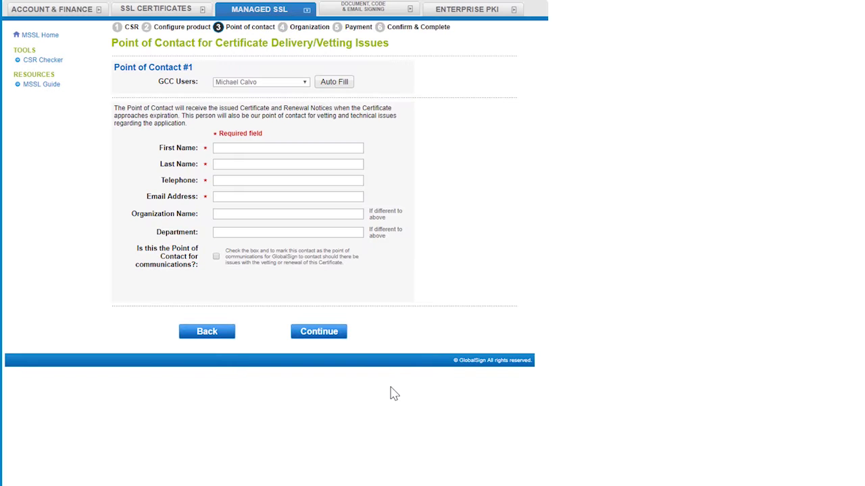
Auto-fill the point of contact from the third listed GCC user, mark it as the communications contact, and continue.
left_click(304, 84)
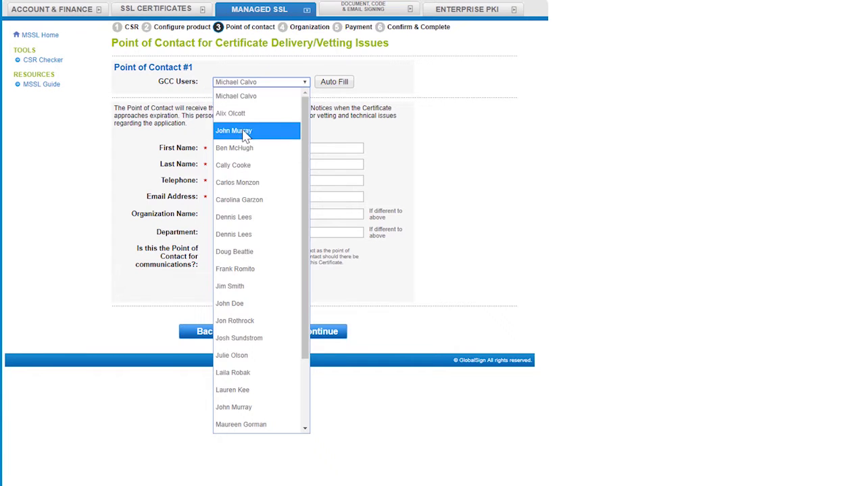
left_click(244, 131)
left_click(333, 82)
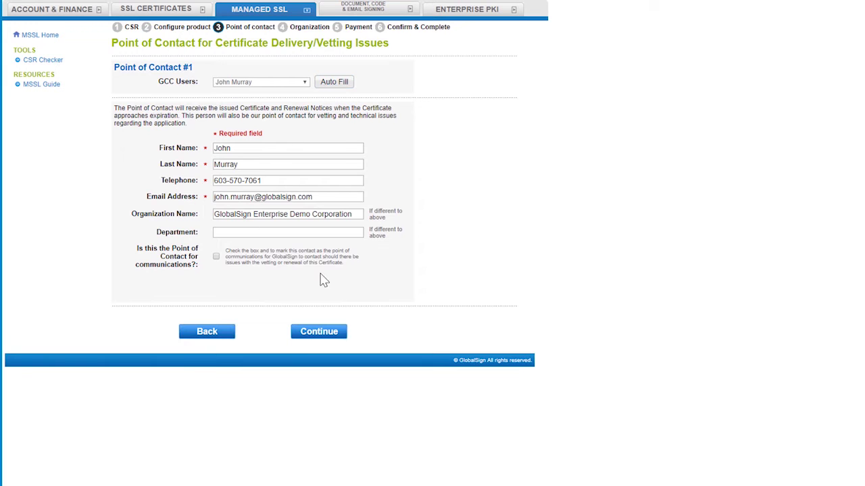
left_click(216, 257)
left_click(332, 337)
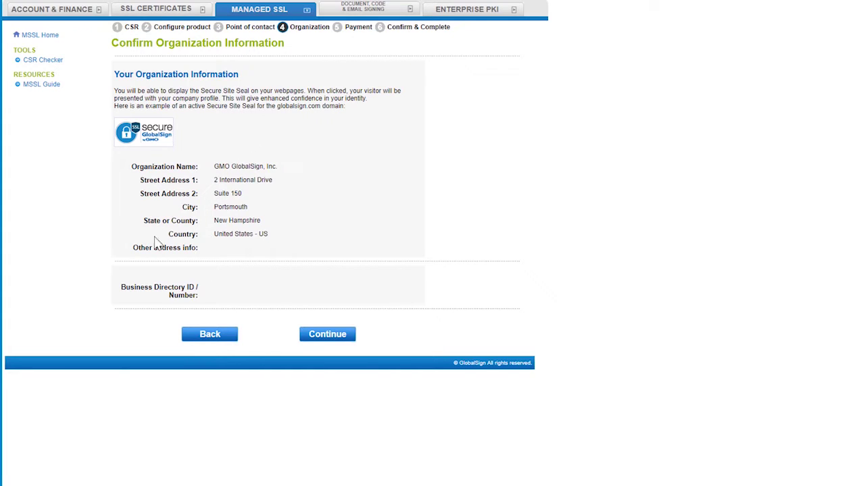
Accept the organization information and free coupon payment, leave the comments empty, and submit the certificate application.
left_click(327, 337)
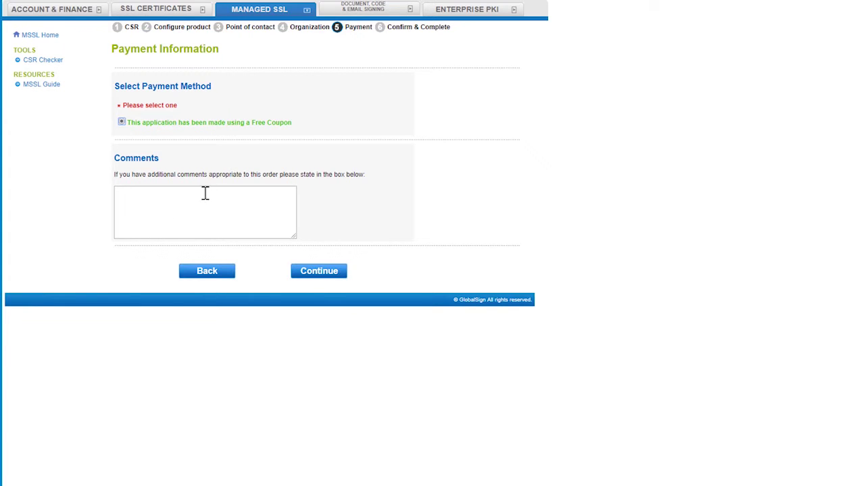
left_click(322, 278)
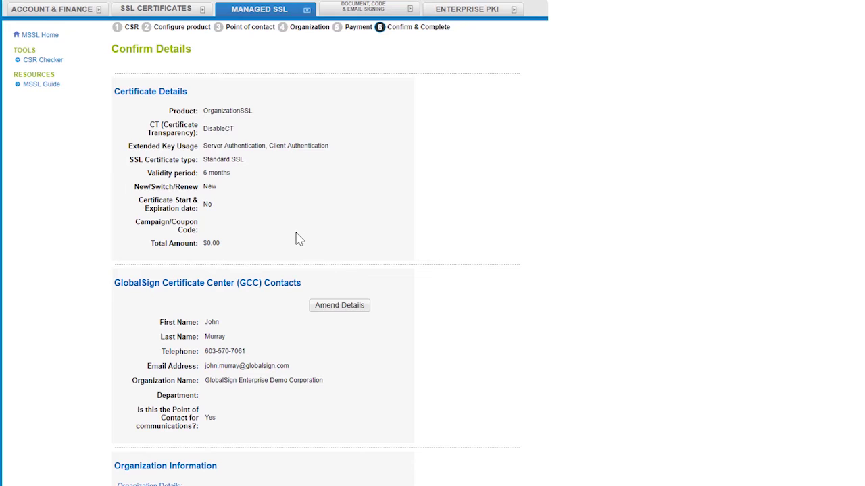
scroll(297, 237, "down", 5)
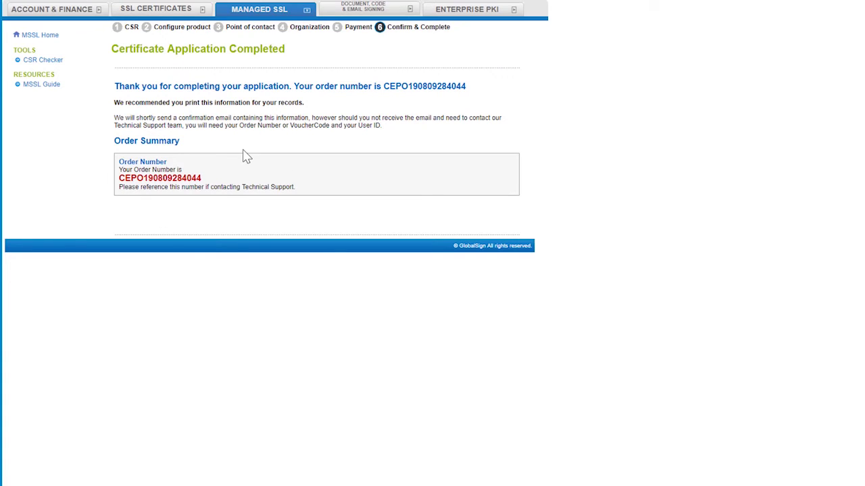
Return to the Managed SSL dashboard and open the domain search and report page.
left_click(262, 16)
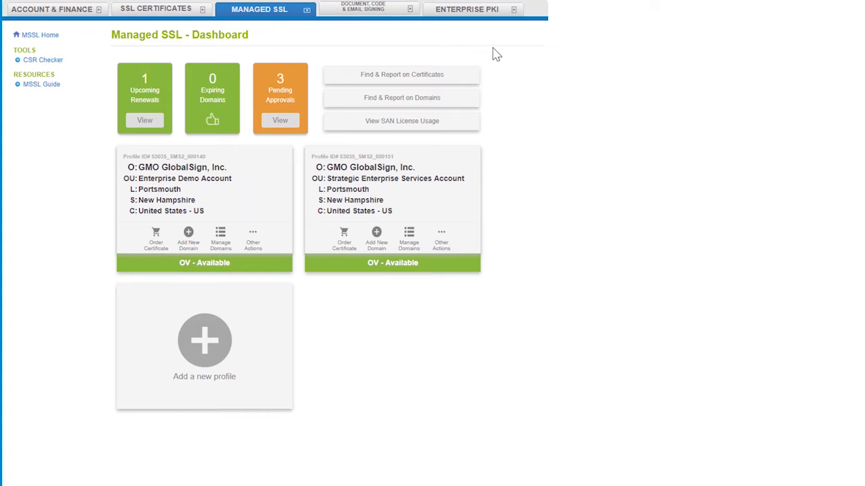
left_click(407, 98)
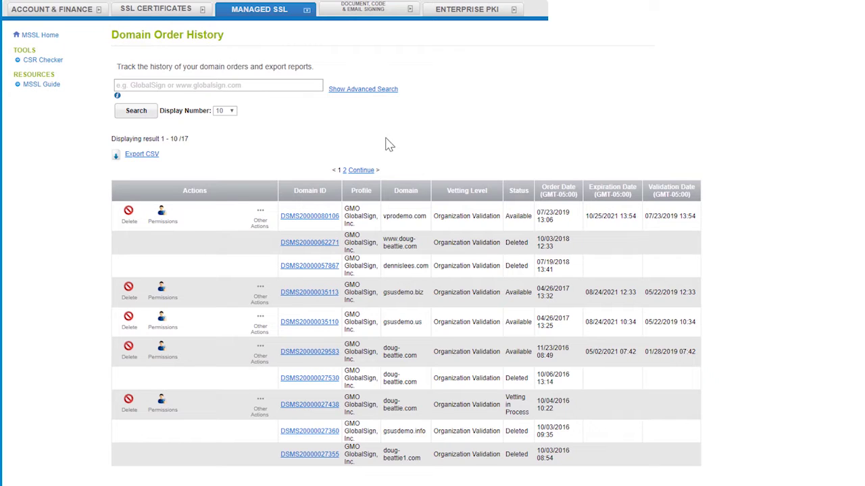
From the Managed SSL dashboard, open the SAN license usage report and examine both the licensed and the non-licensed SAN usage.
left_click(245, 15)
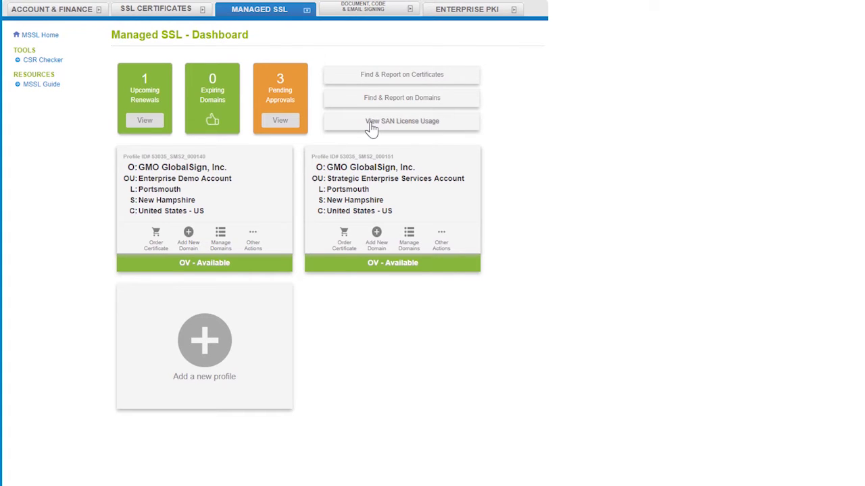
left_click(371, 126)
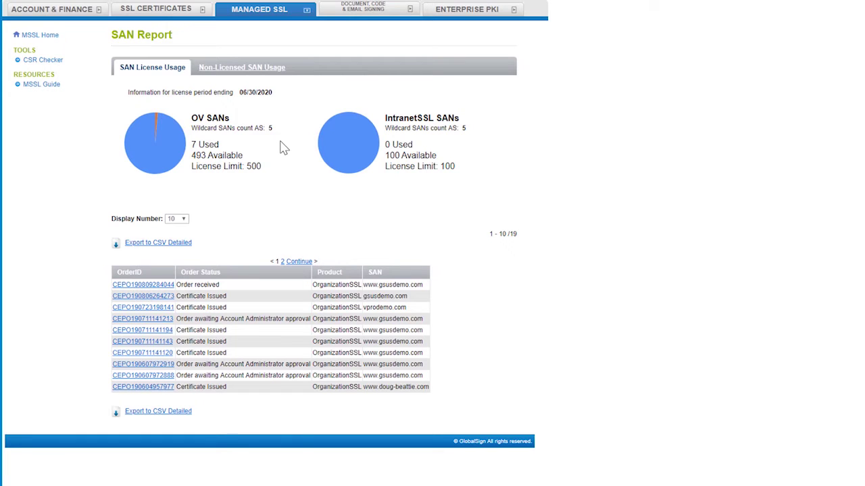
left_click(244, 70)
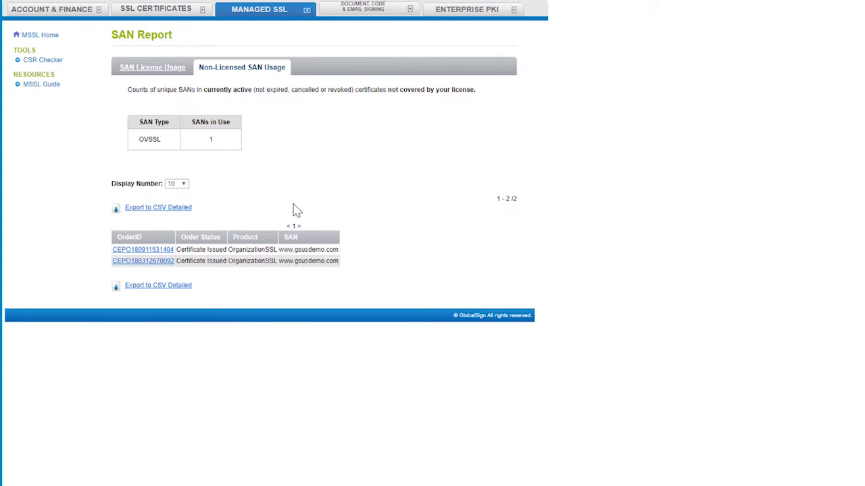
left_click(169, 70)
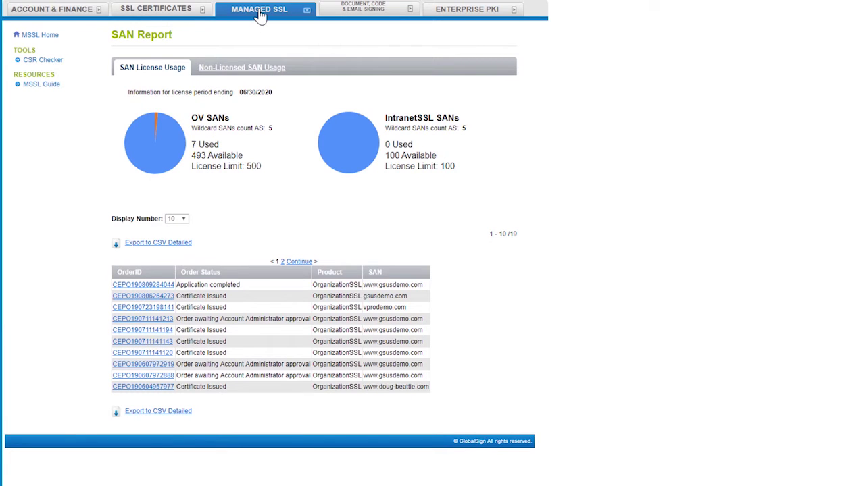
Return to the Managed SSL dashboard, open the certificate search and report page, and list all certificate orders without a filter.
left_click(260, 15)
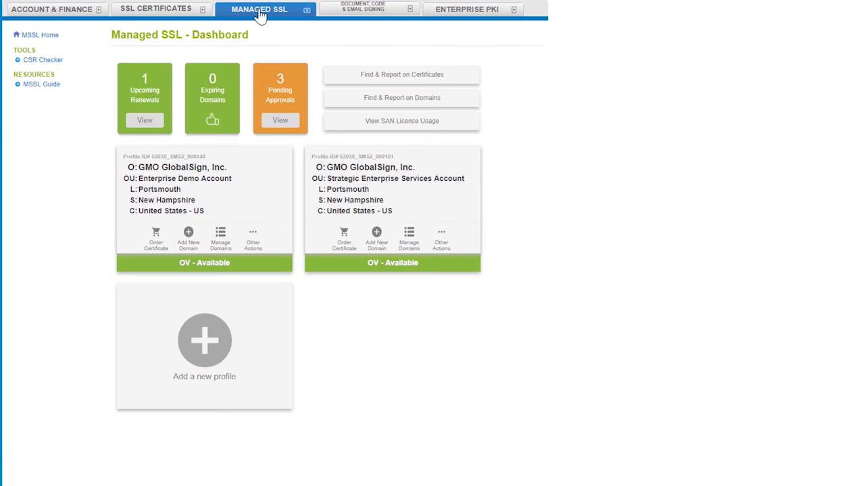
left_click(403, 79)
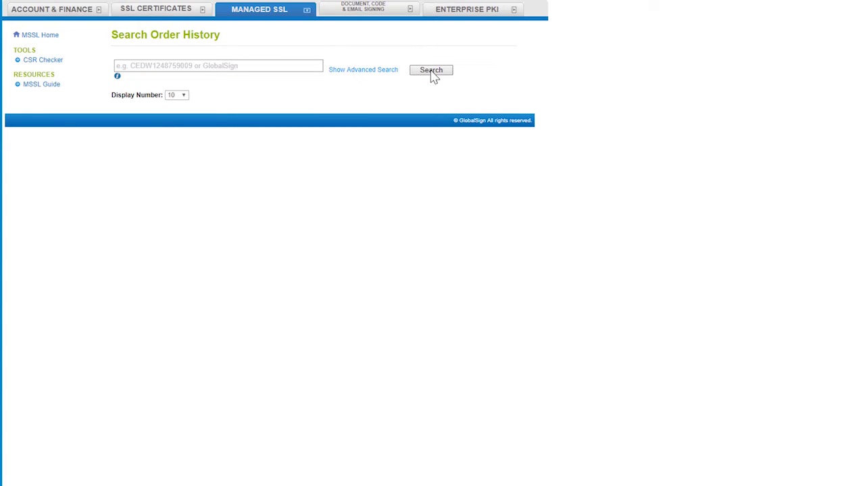
left_click(431, 71)
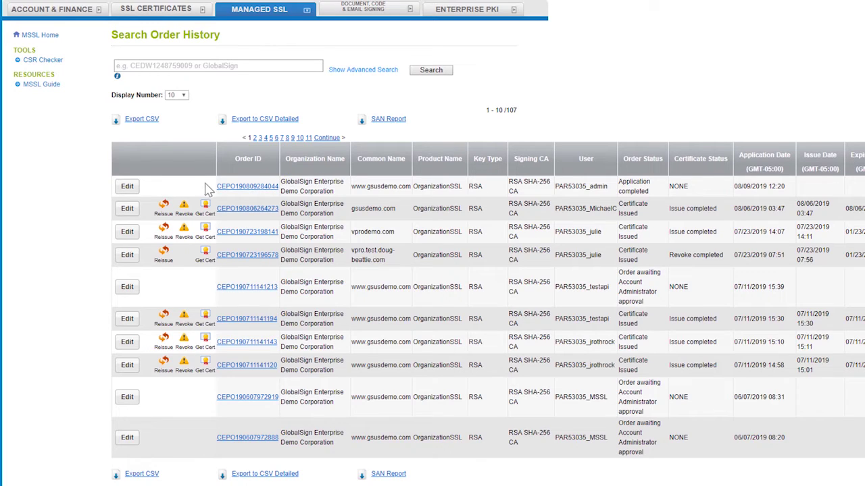
Open the order details for the gsusdemo.com certificate and bring up its Add/Remove SANs form, ready for entering names.
left_click(127, 210)
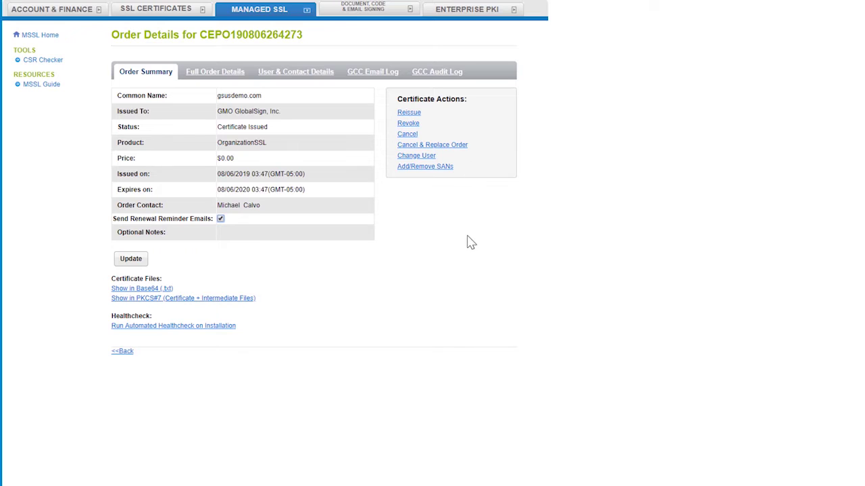
left_click(423, 170)
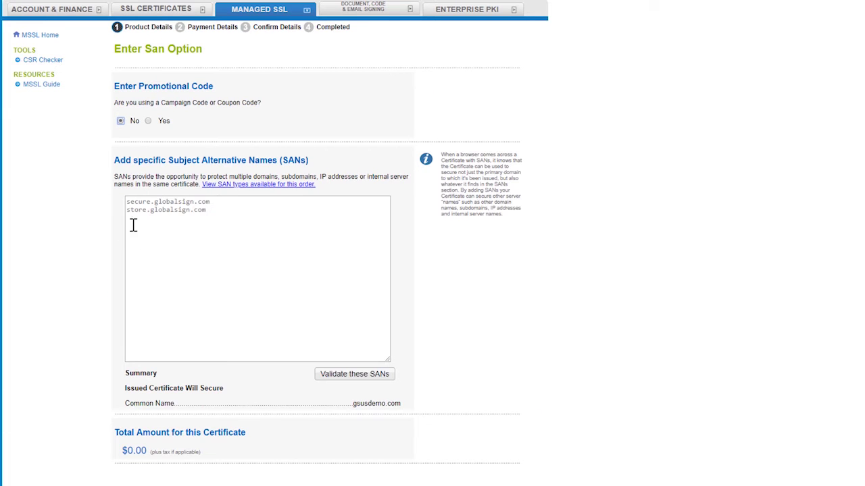
left_click(146, 221)
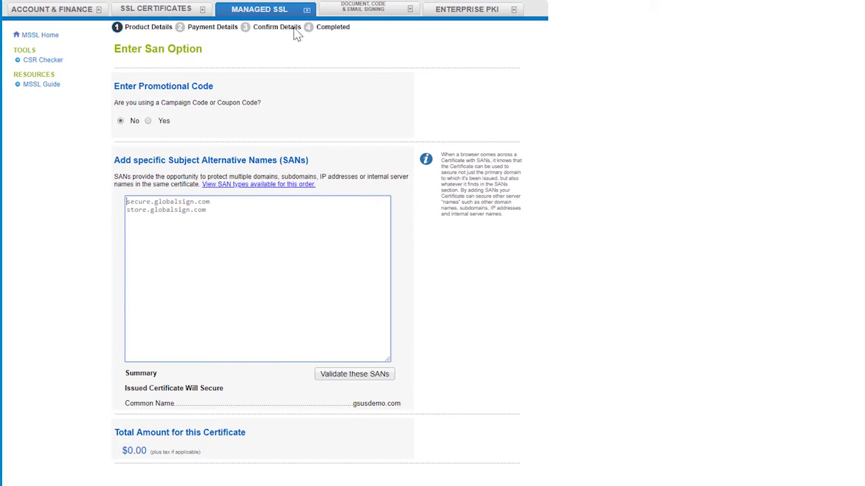
Return to the certificate report page, export the order list, look through certlist (7).csv in Excel, and close it.
left_click(251, 13)
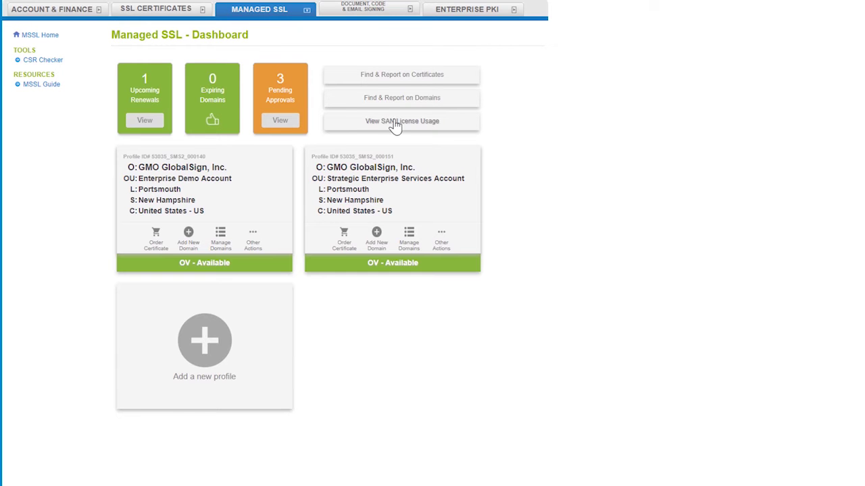
left_click(409, 80)
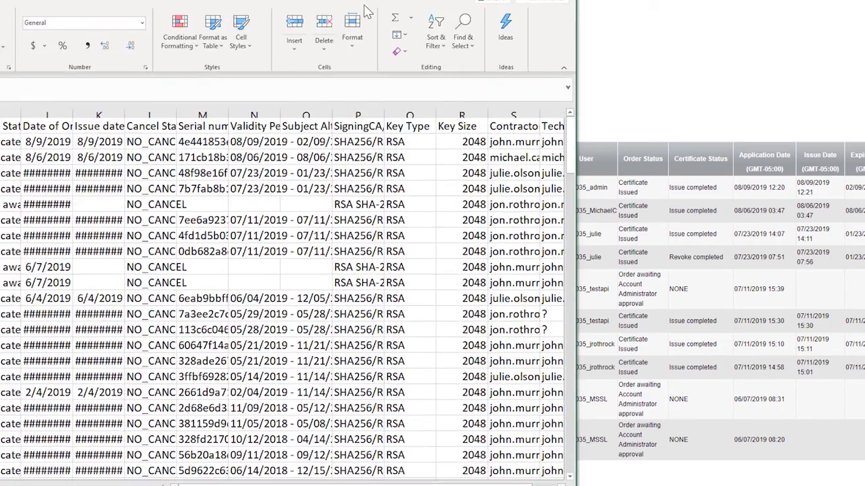
left_click_drag(369, 10, 508, 20)
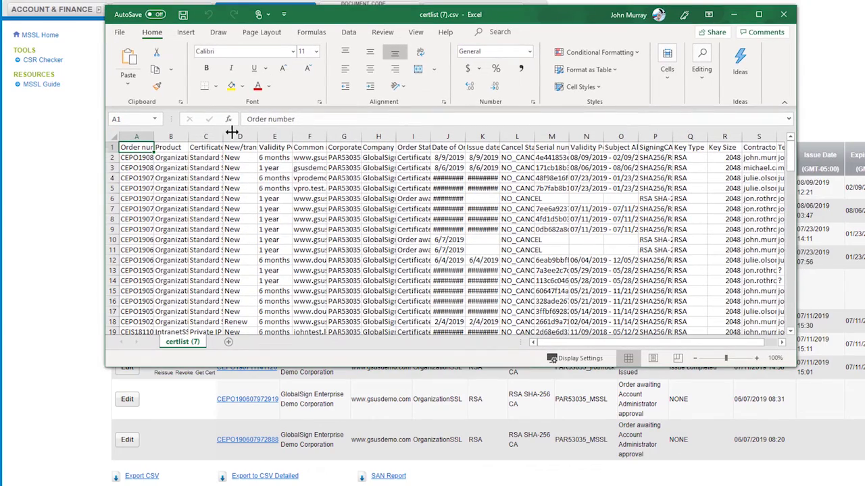
scroll(236, 135, "down", 3)
scroll(238, 135, "up", 3)
left_click(785, 15)
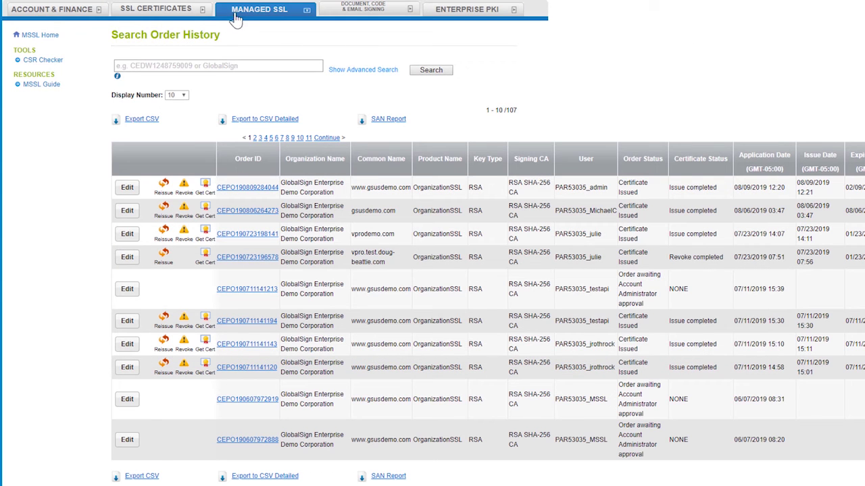
Go to Account & Finance from the Managed SSL dashboard and look at the candidate user names on the Change Administrator page.
left_click(238, 17)
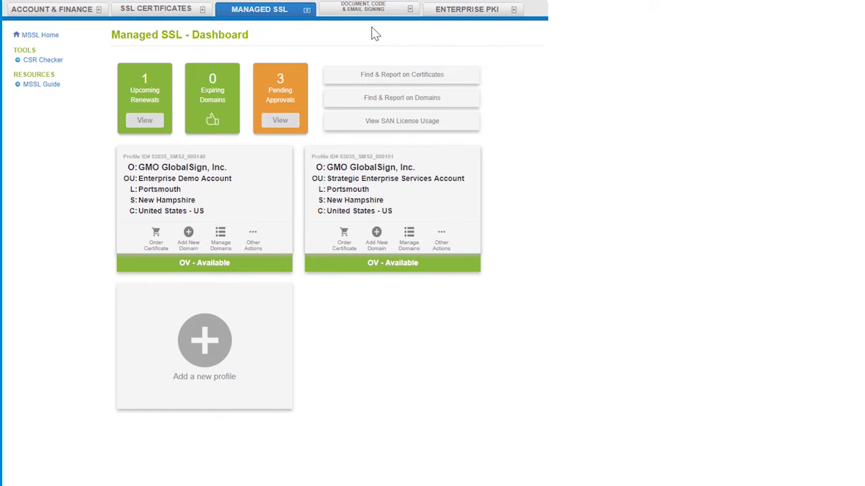
left_click(44, 16)
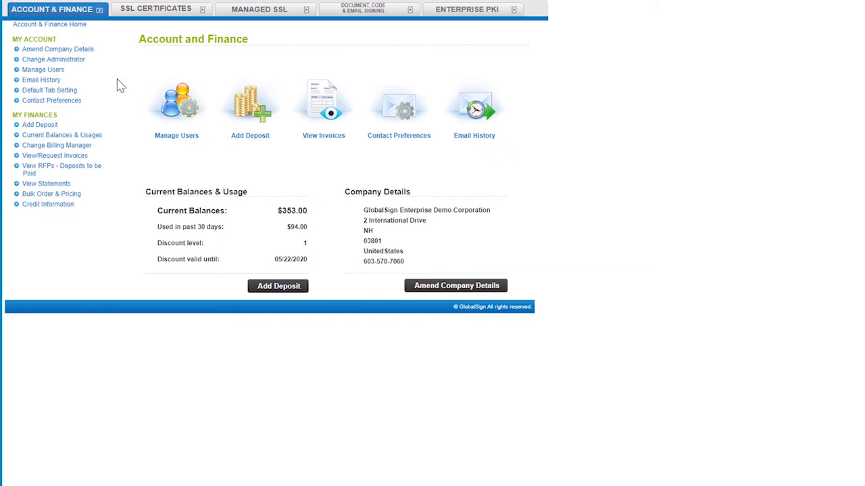
left_click(41, 61)
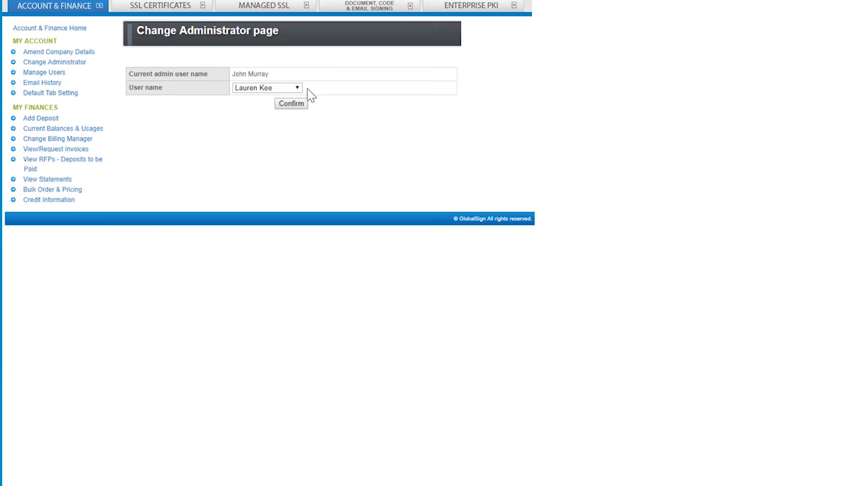
left_click(299, 89)
left_click(331, 85)
Open the Manage Users page and examine the account's users and their permissions.
left_click(50, 75)
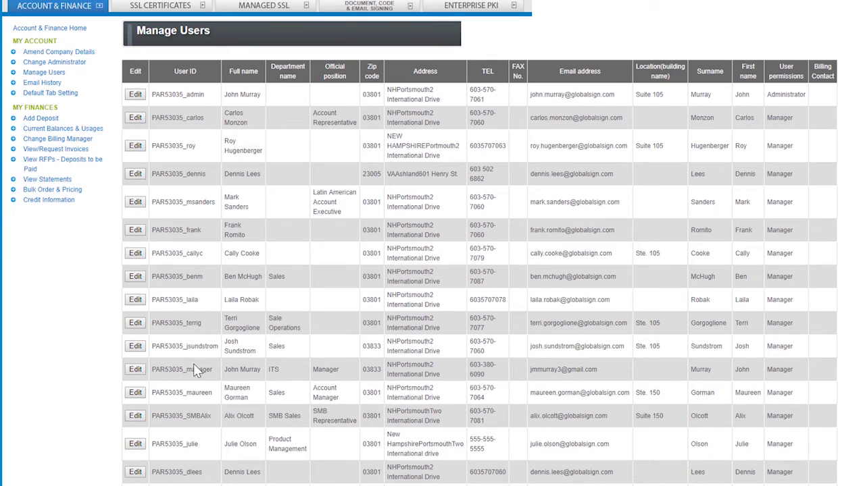
scroll(193, 368, "down", 1)
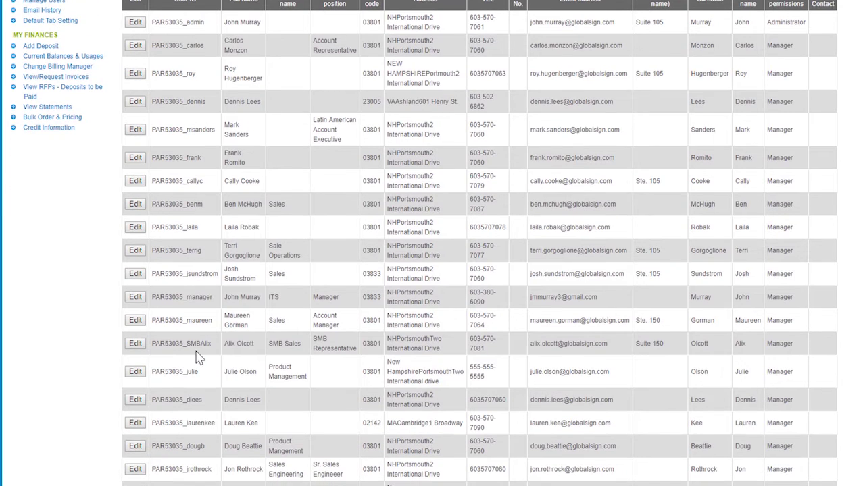
scroll(196, 360, "up", 1)
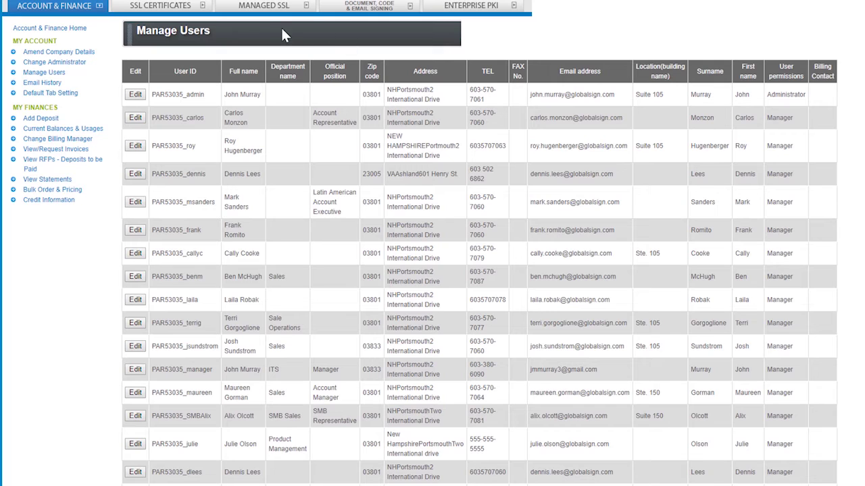
Return to the Managed SSL dashboard and open the Public Ordering Page setup for the Enterprise Demo Account profile.
left_click(269, 9)
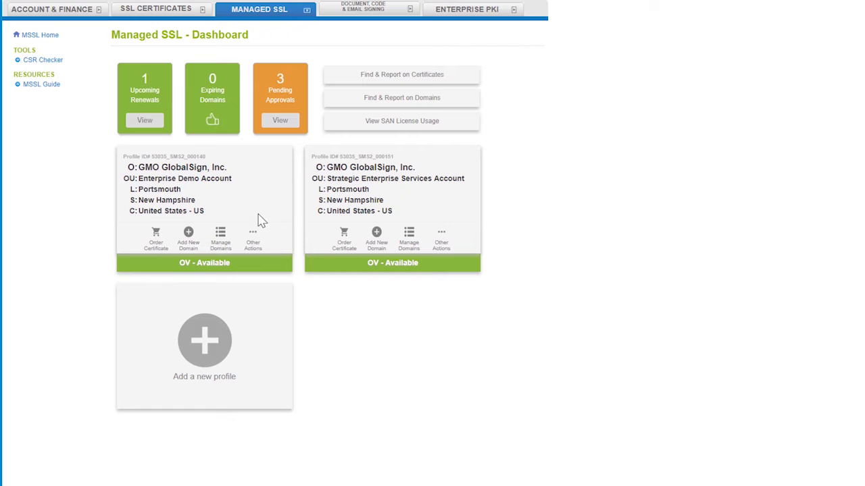
left_click(250, 242)
left_click(253, 236)
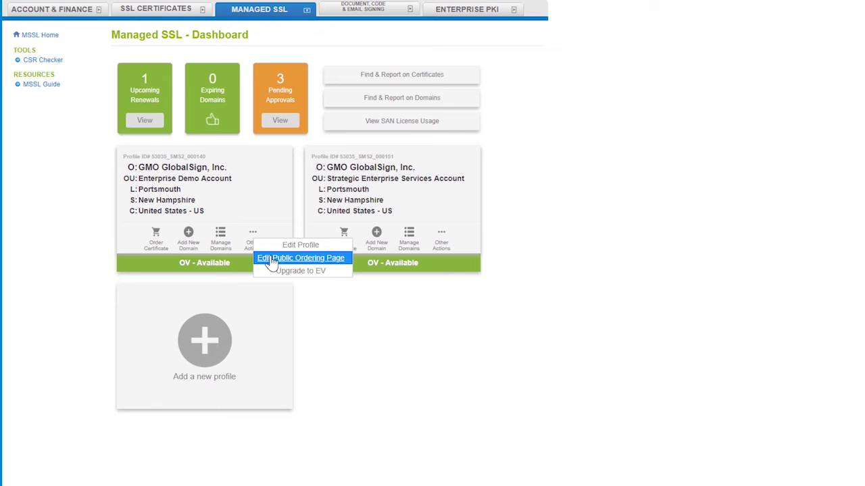
left_click(271, 263)
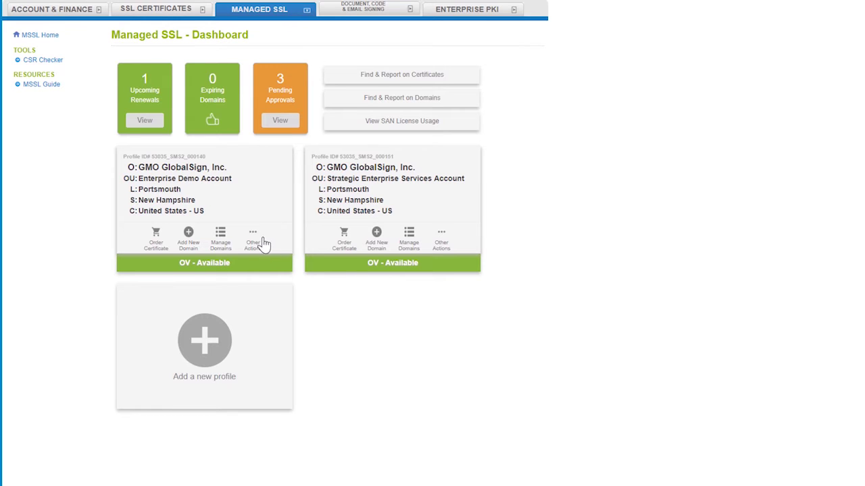
left_click(261, 244)
left_click(262, 258)
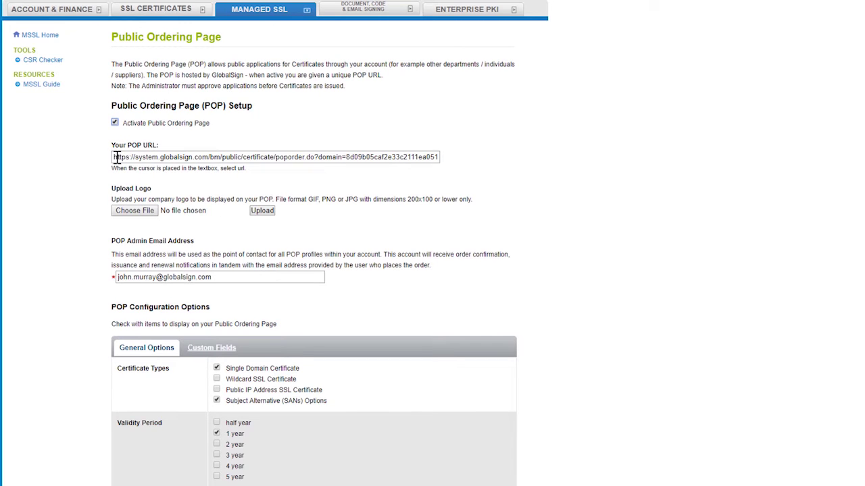
Copy the profile's full POP URL and open it in a new browser tab.
left_click_drag(113, 156, 457, 151)
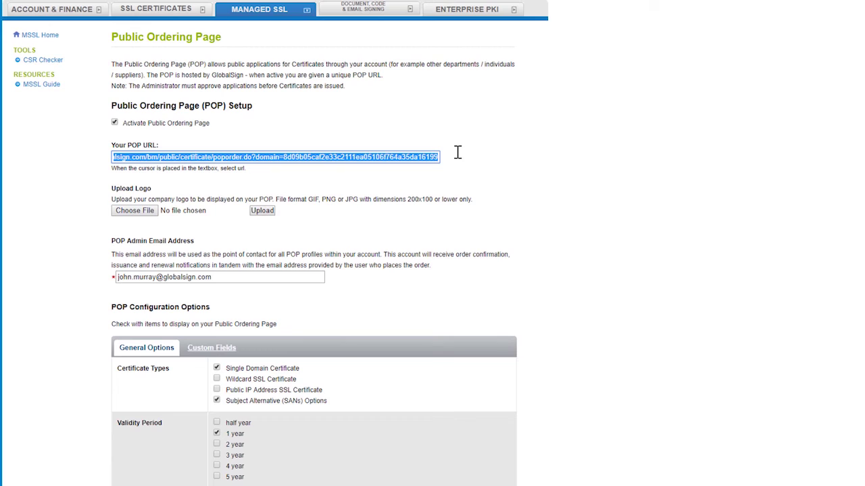
right_click(377, 155)
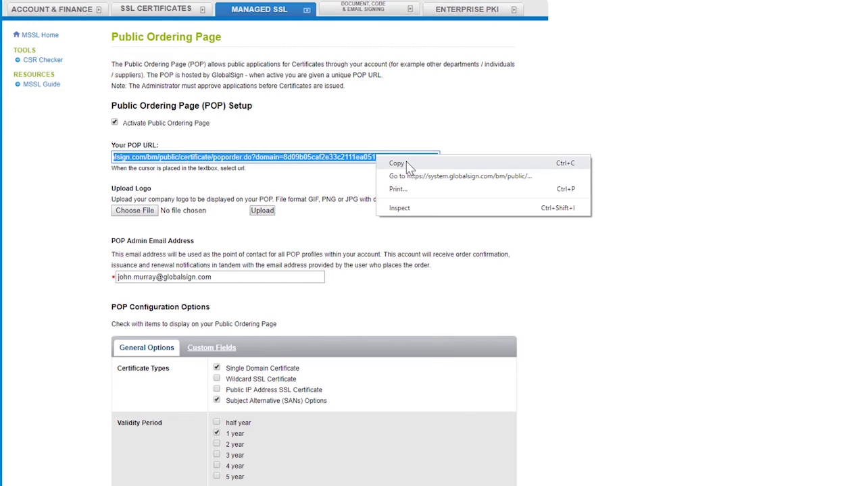
left_click(407, 166)
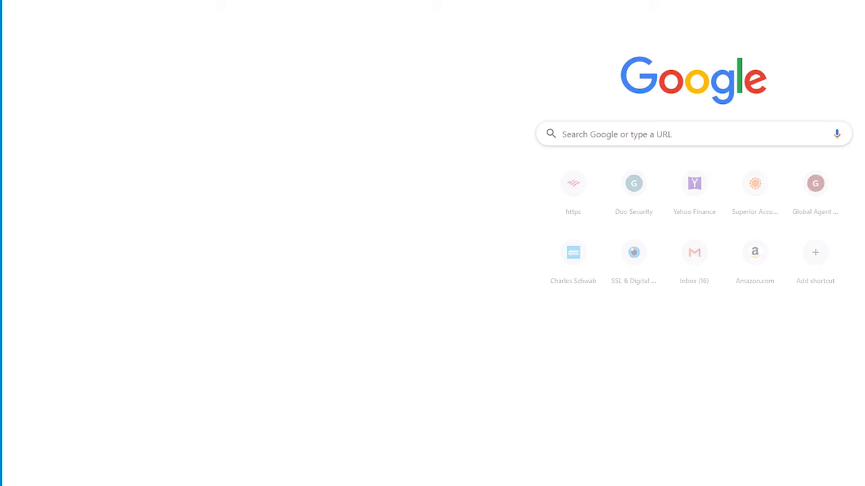
right_click(139, 2)
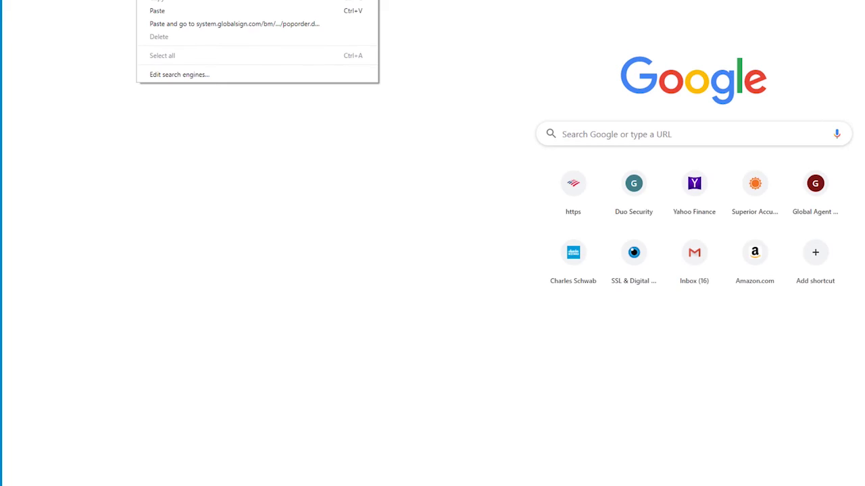
left_click(173, 9)
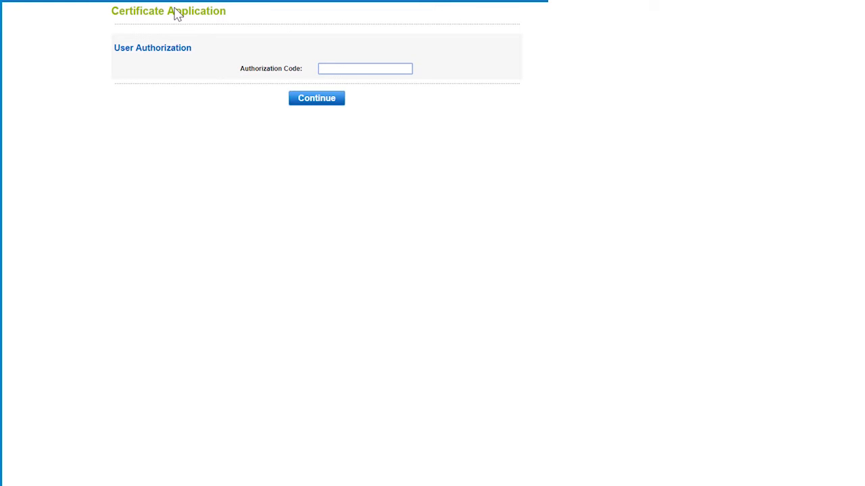
Enter the authorization code, continue to the public certificate application, and review its options down to the CSR section.
type("••••••••")
left_click(302, 101)
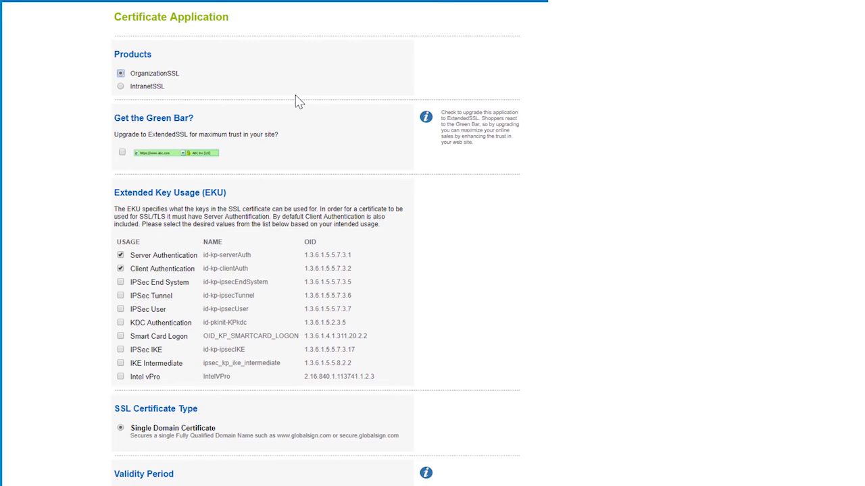
scroll(299, 101, "down", 6)
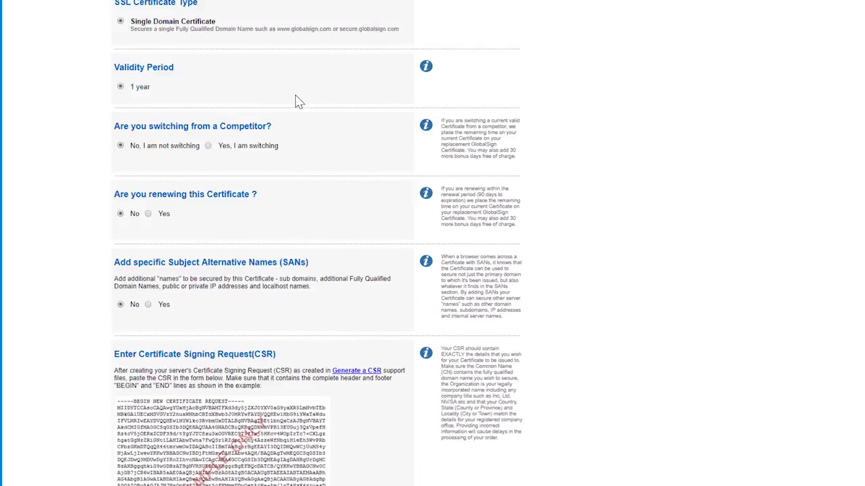
scroll(299, 101, "down", 4)
scroll(299, 101, "down", 2)
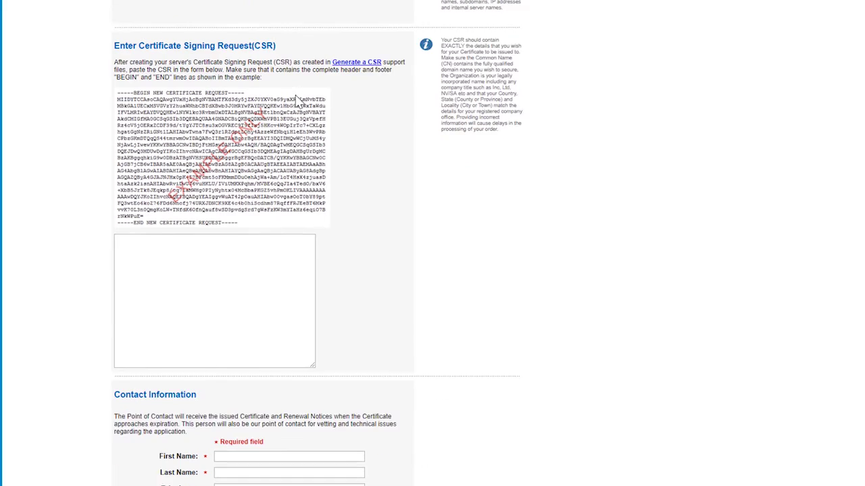
left_click(181, 223)
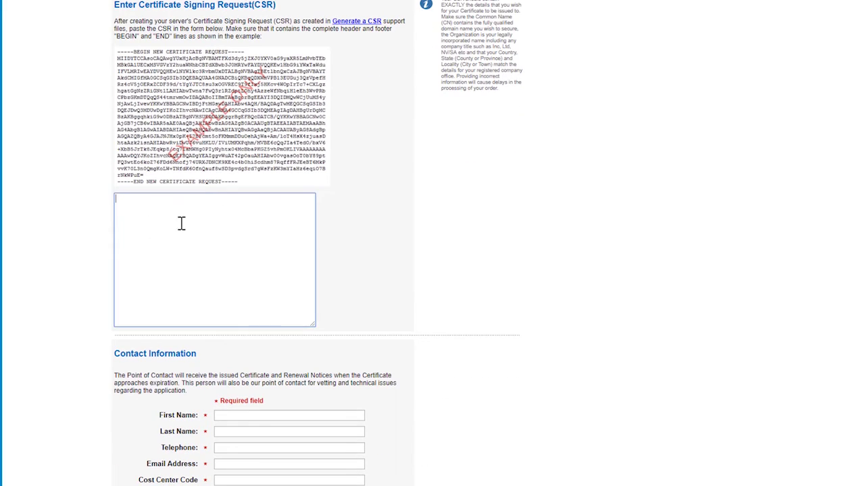
right_click(181, 224)
left_click(208, 310)
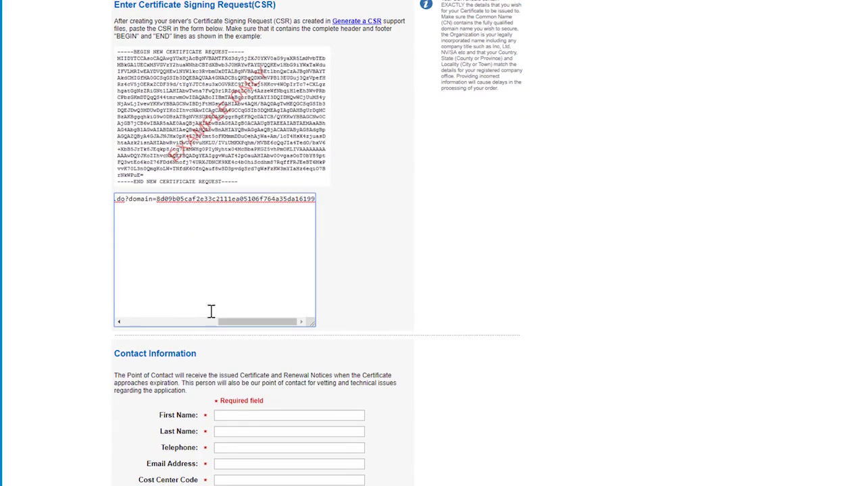
left_click_drag(313, 201, 39, 216)
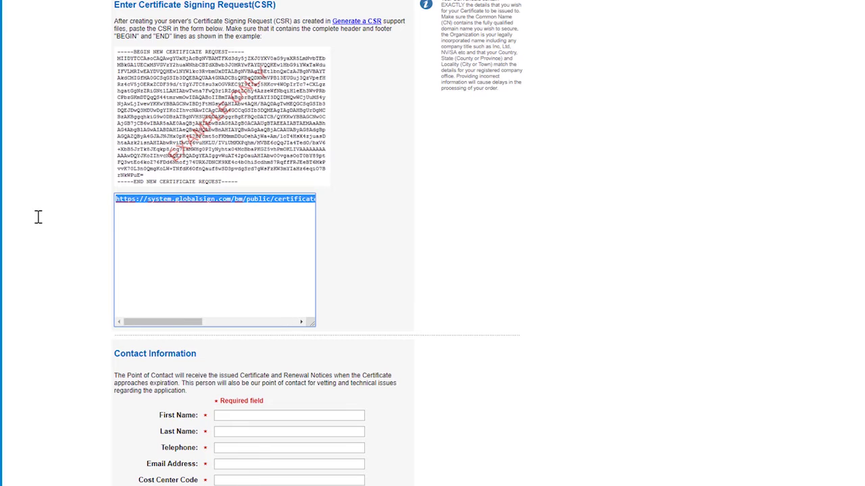
key("BackSpace")
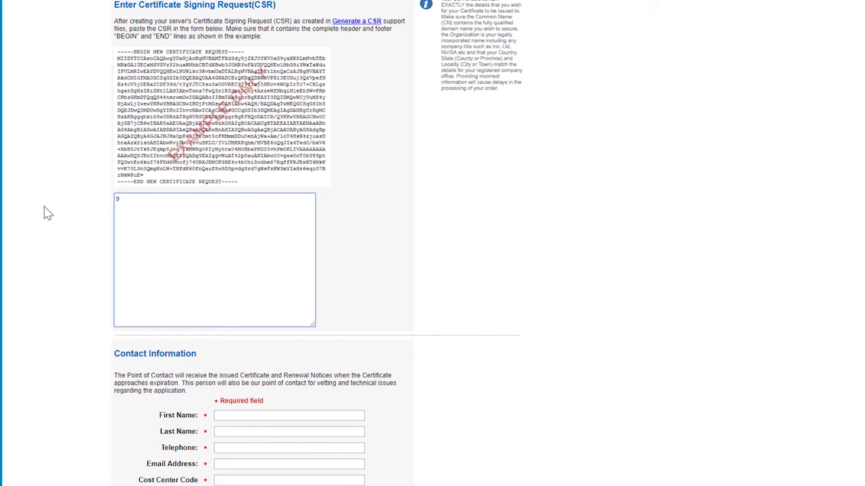
Examine the Contact Information fields and the earlier certificate options of the public application form.
scroll(290, 341, "down", 2)
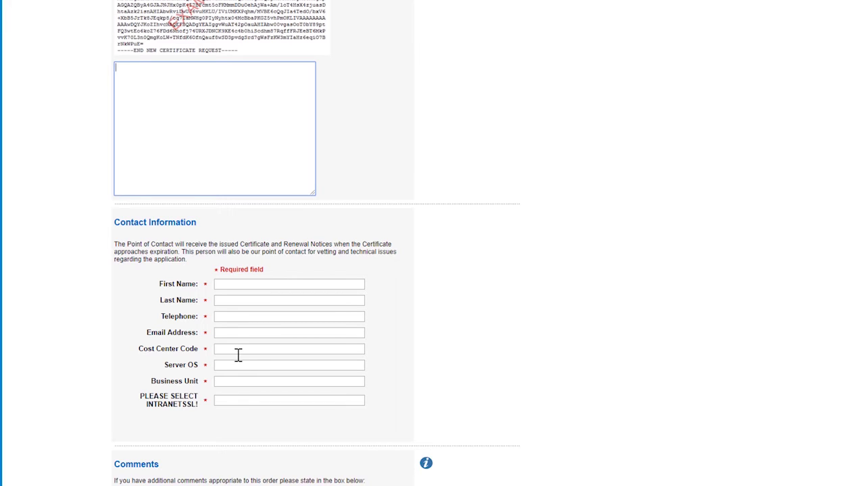
scroll(245, 377, "up", 4)
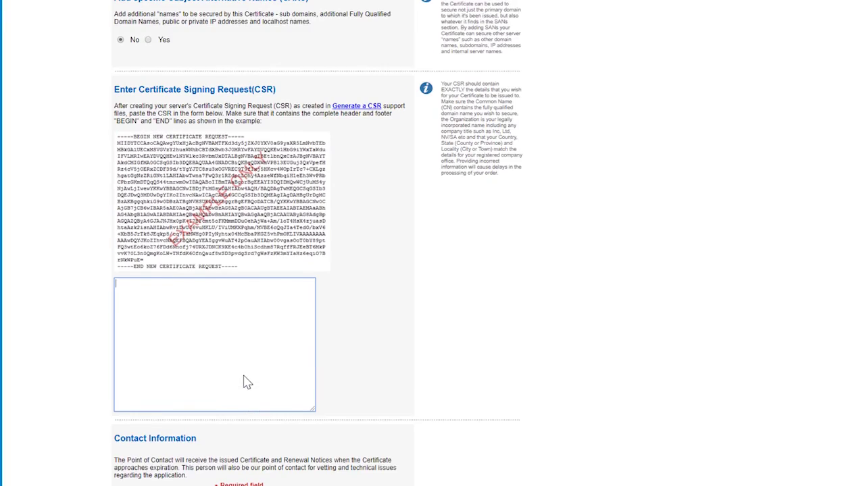
scroll(244, 376, "up", 6)
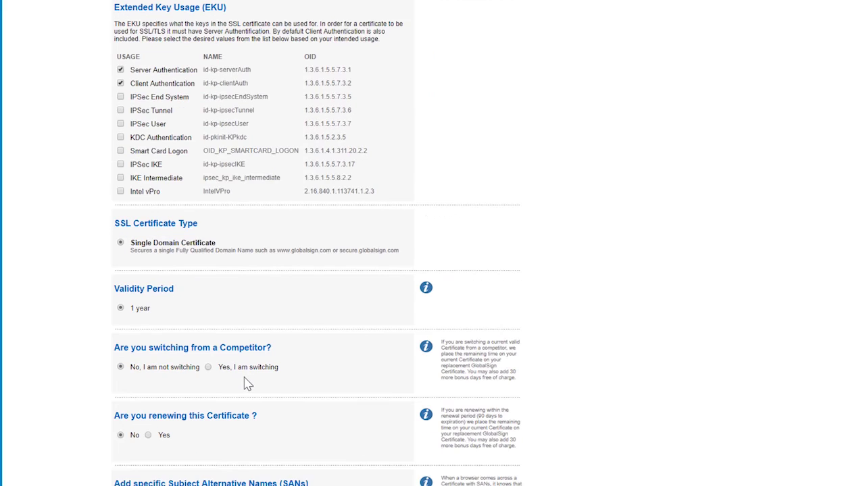
scroll(248, 385, "up", 2)
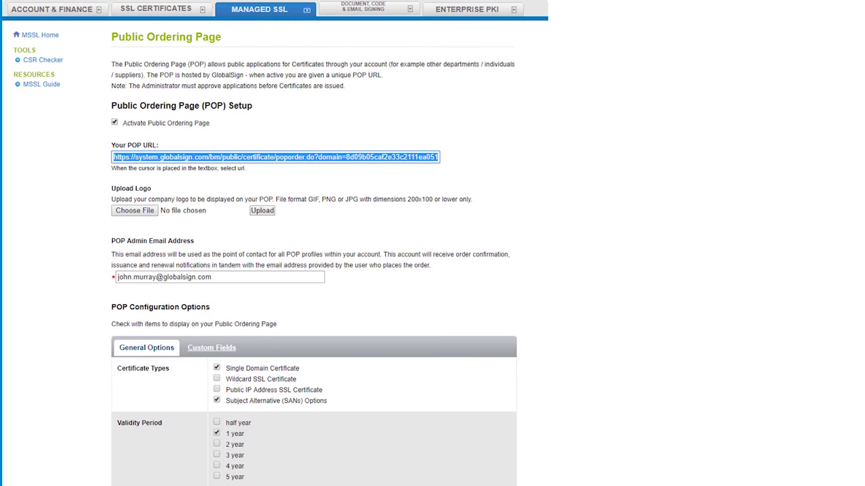
Return to the Managed SSL dashboard and open the list of pending approvals.
left_click(242, 14)
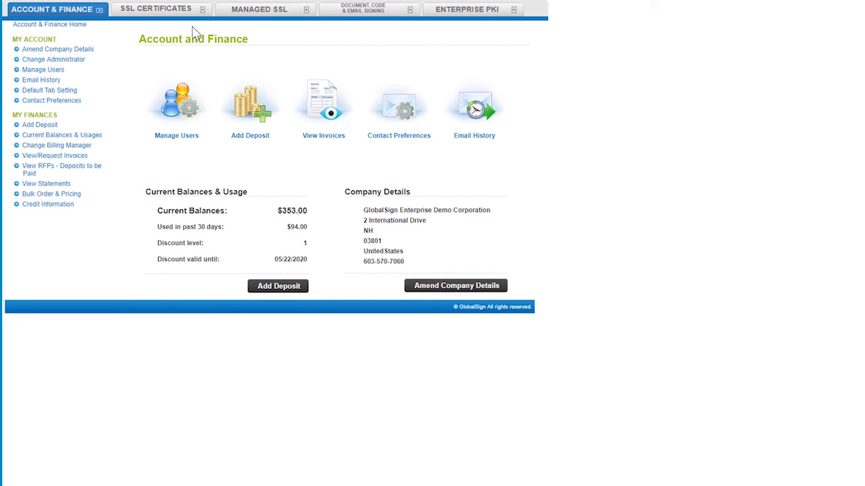
left_click(258, 11)
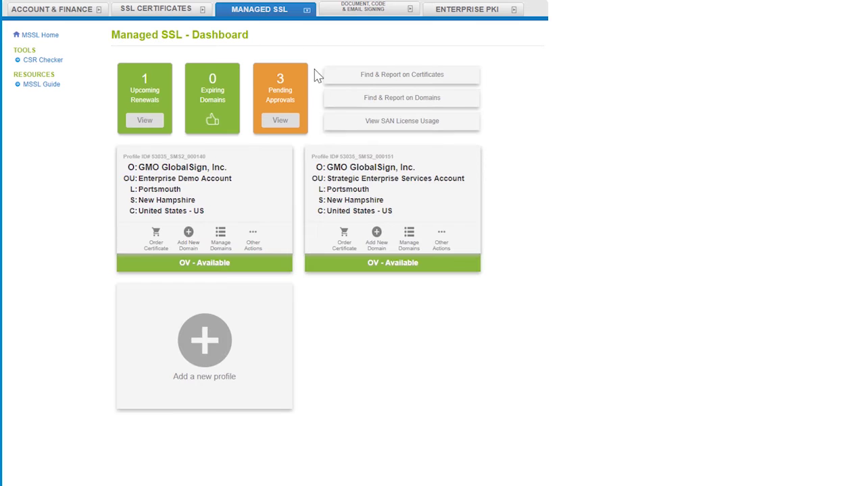
left_click(279, 121)
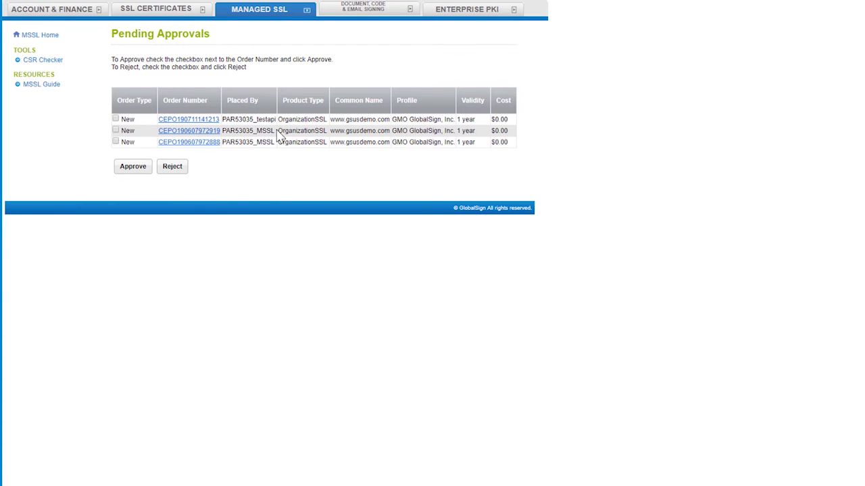
Select the first two pending orders and deselect them again without approving or rejecting.
left_click(115, 120)
left_click(115, 130)
left_click(115, 119)
left_click(116, 130)
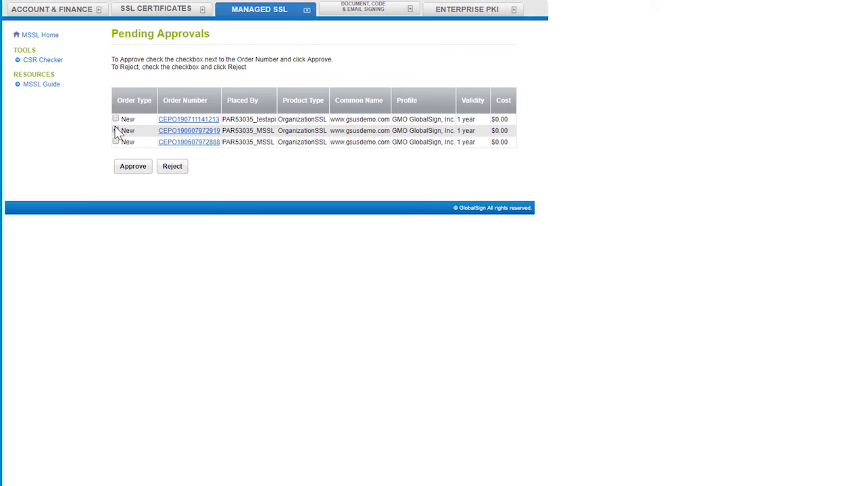
View the certificate detail of the first pending order and return to the Managed SSL dashboard.
left_click(183, 121)
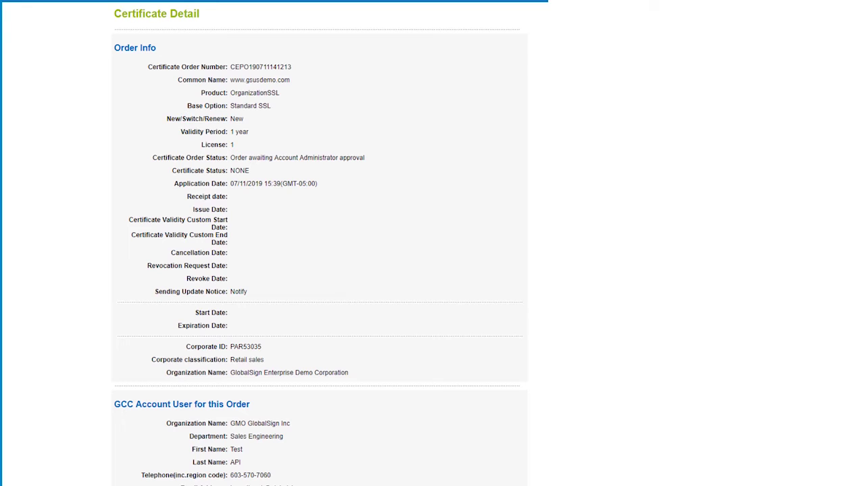
key("alt+Left")
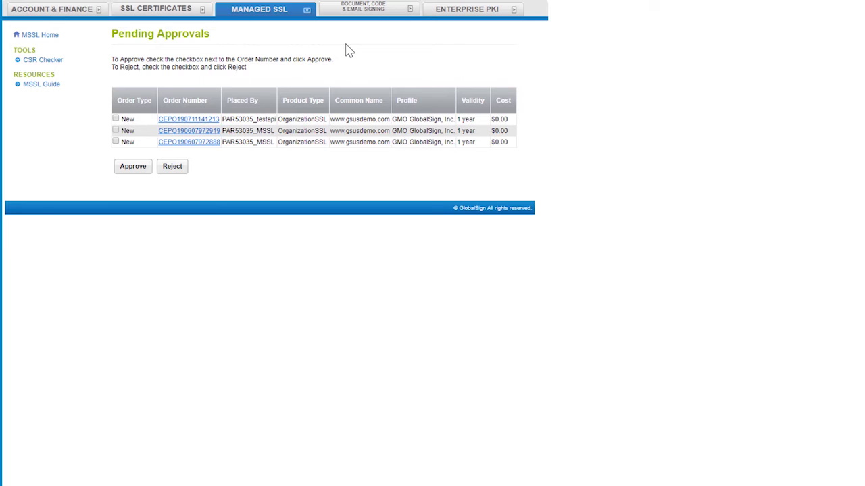
left_click(271, 20)
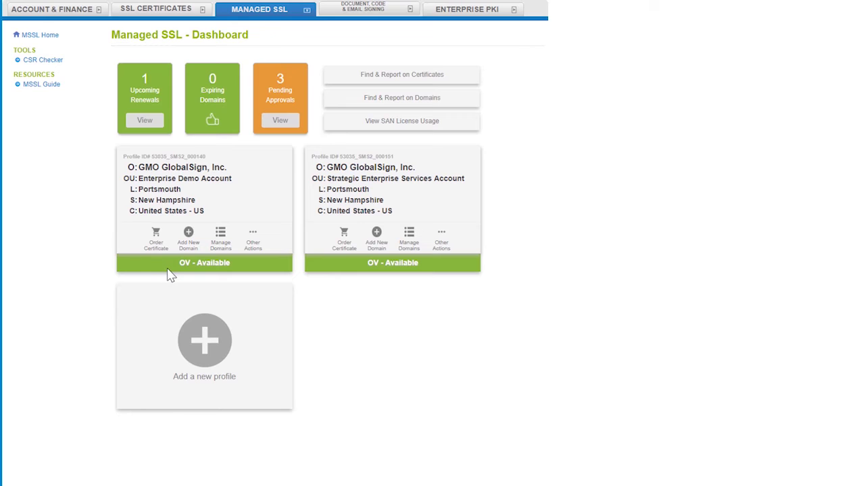
Start adding the new domain testjohn.com to the Enterprise Demo Account profile and continue to the point of contact.
left_click(250, 235)
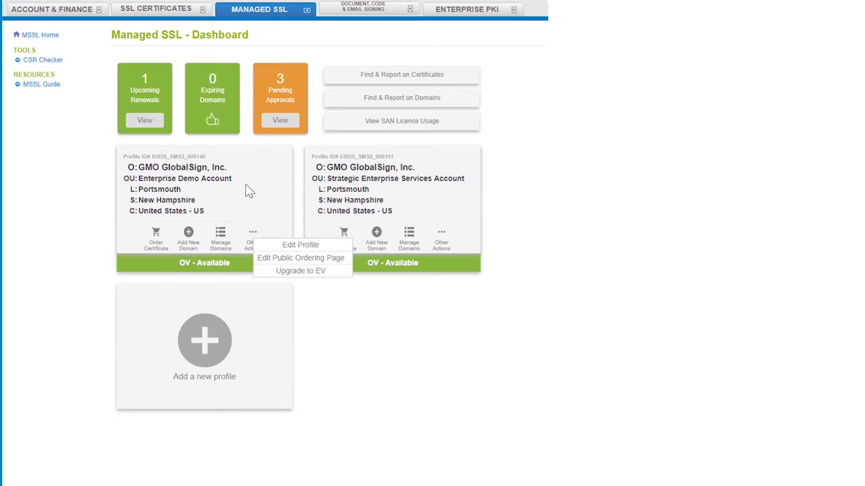
left_click(253, 237)
left_click(188, 237)
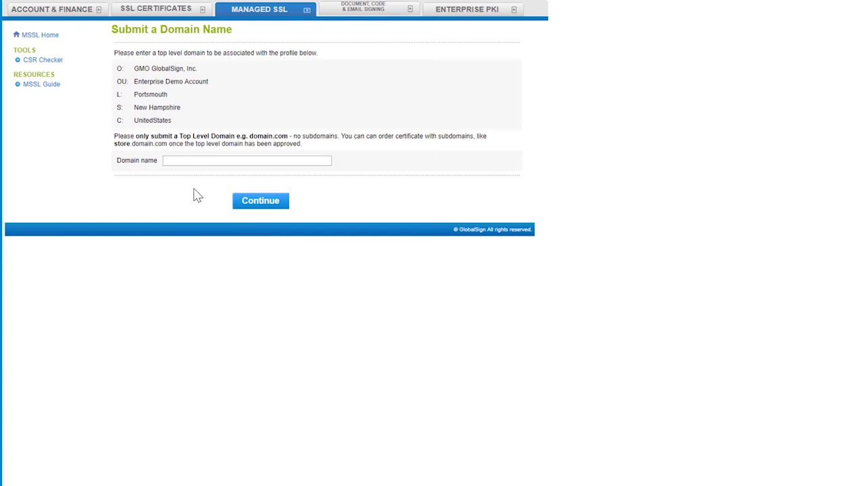
left_click(198, 159)
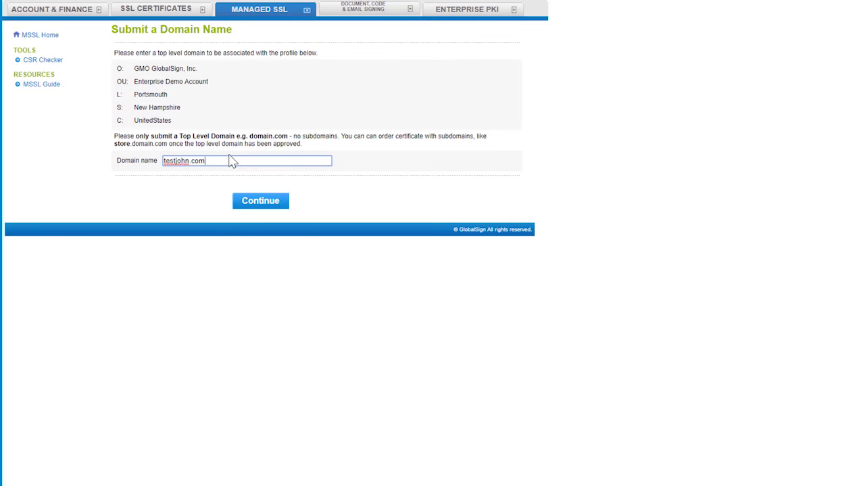
left_click(277, 211)
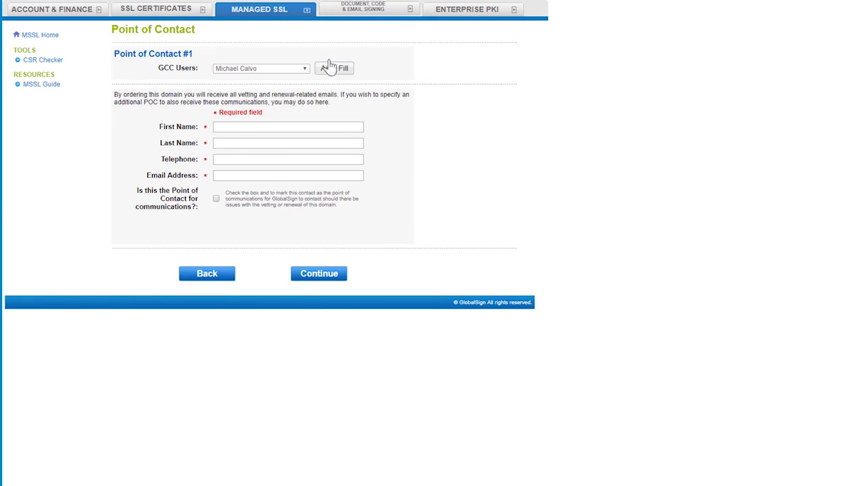
Choose another GCC user as the point of contact, auto-fill the contact details and continue to the domain validation methods.
left_click(305, 70)
left_click(253, 117)
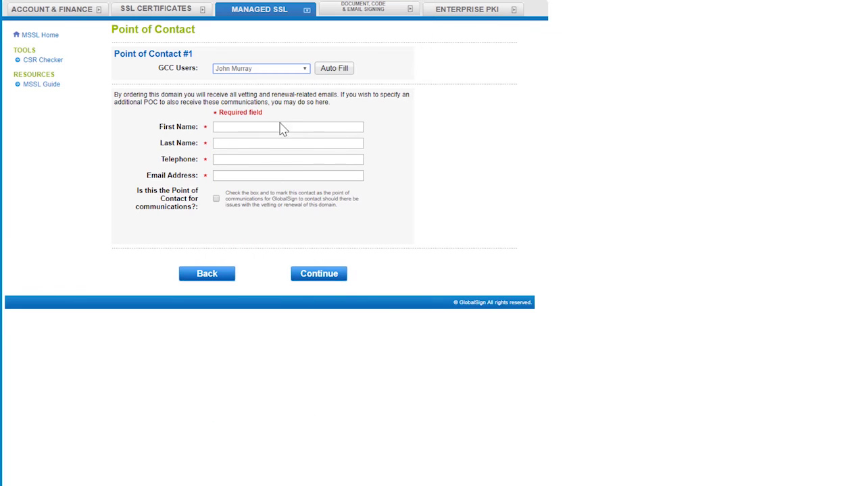
left_click(335, 71)
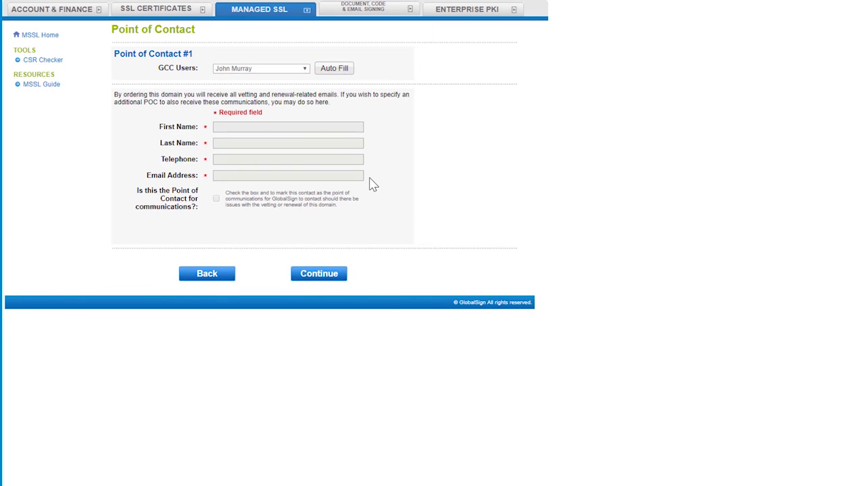
left_click(315, 283)
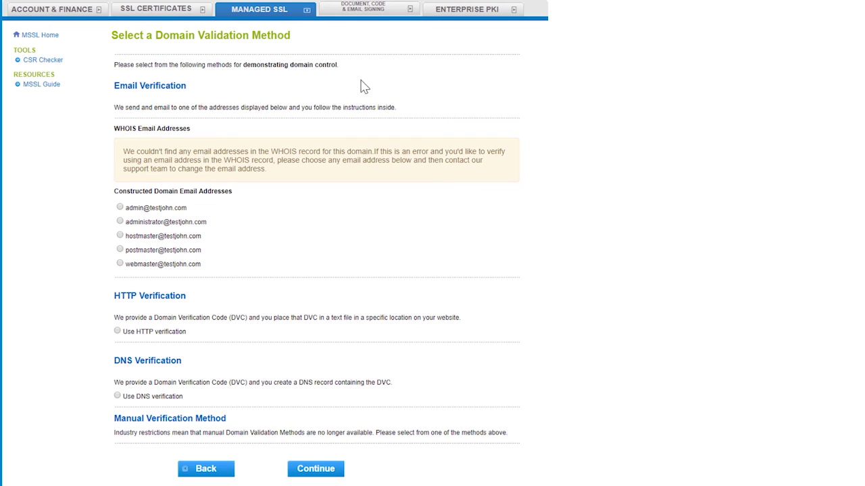
Return to the Managed SSL dashboard and open domain management for the Enterprise Demo Account profile.
left_click(248, 15)
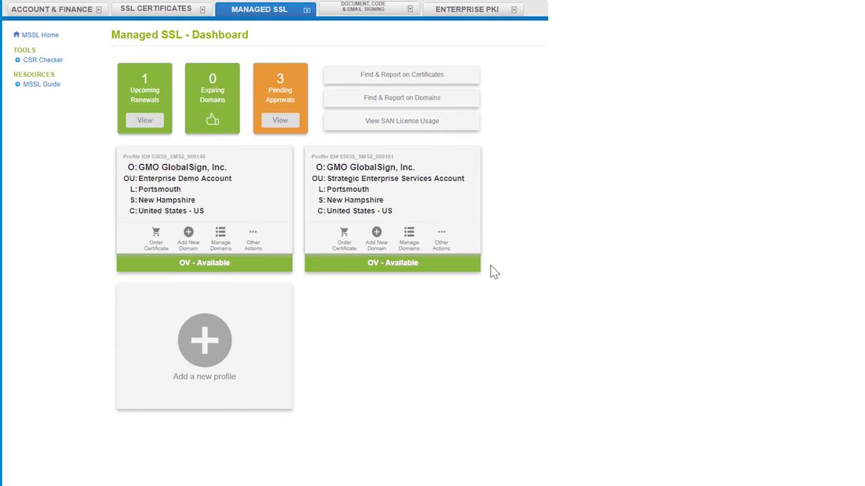
left_click(249, 238)
left_click(223, 237)
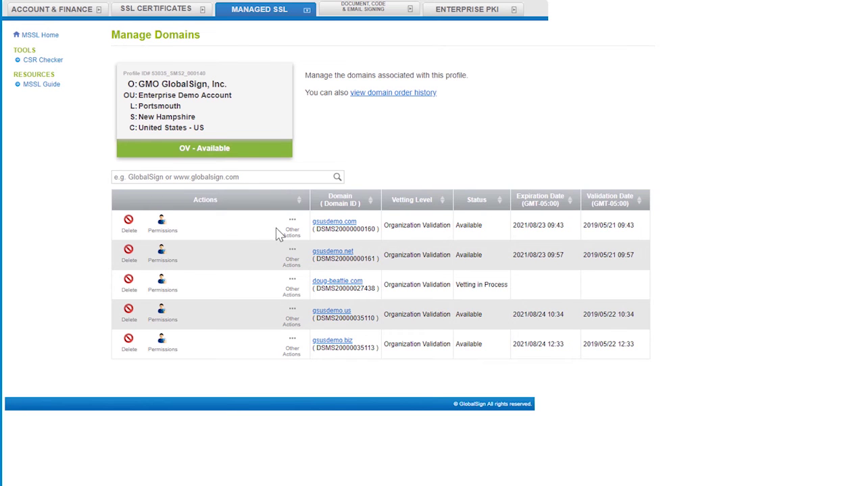
Check the other actions available for the domains, and view the user permissions for gsusdemo.com without changing them.
left_click(290, 230)
left_click(292, 312)
left_click(161, 224)
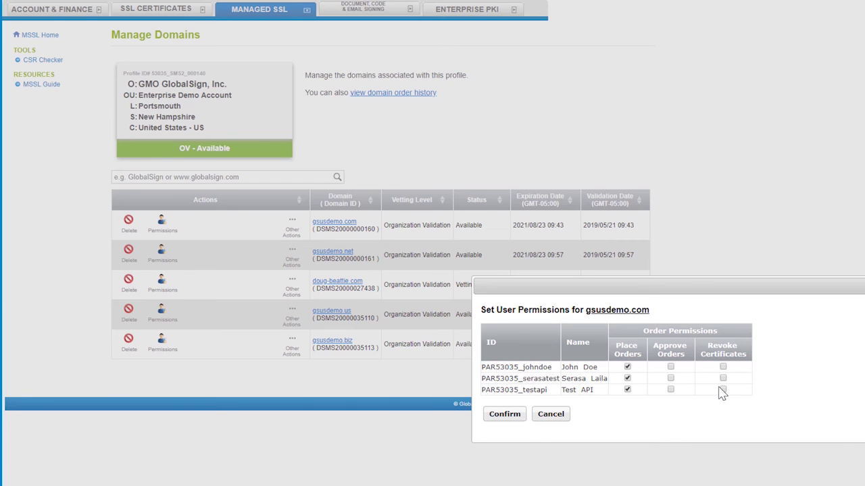
left_click(550, 415)
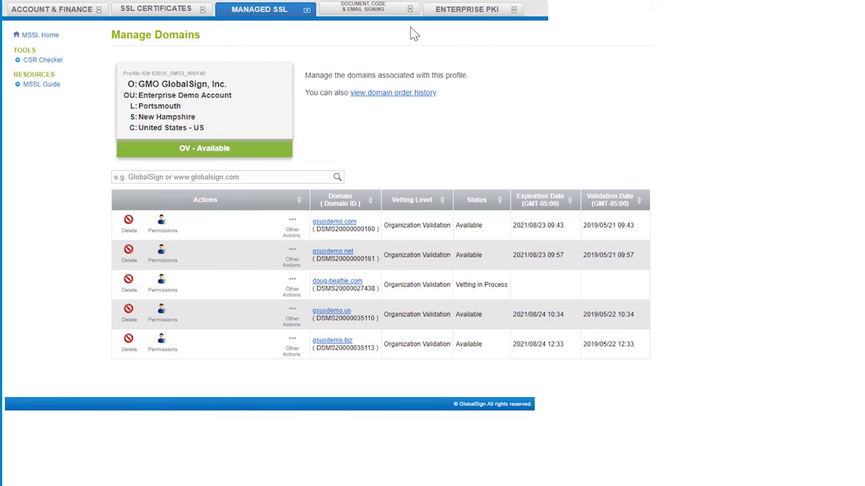
View the SSL Certificates section and its new certificate application, and return to the Managed SSL dashboard.
left_click(173, 12)
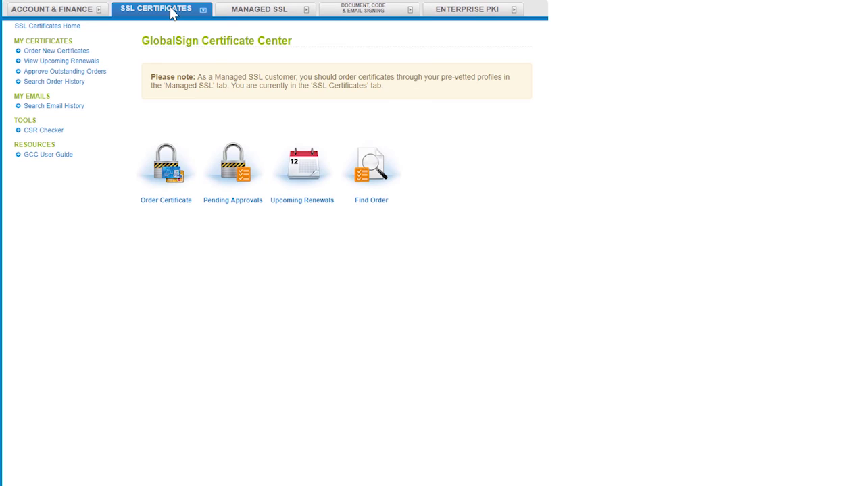
left_click(269, 18)
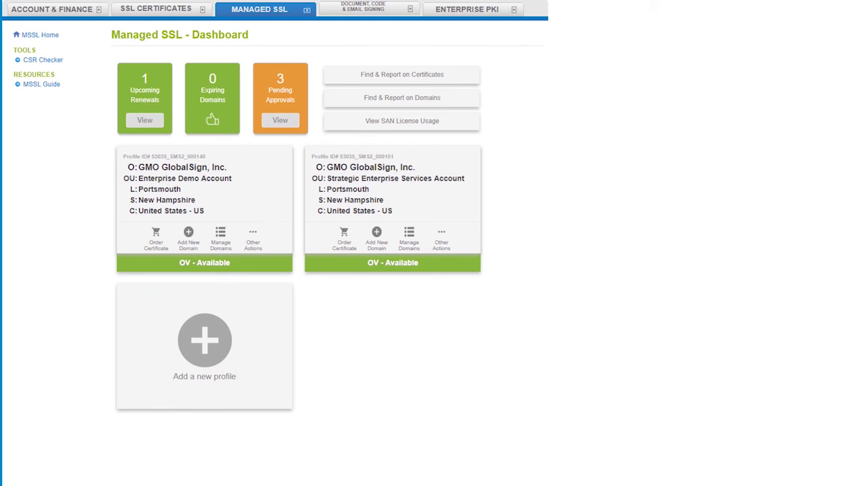
left_click(165, 13)
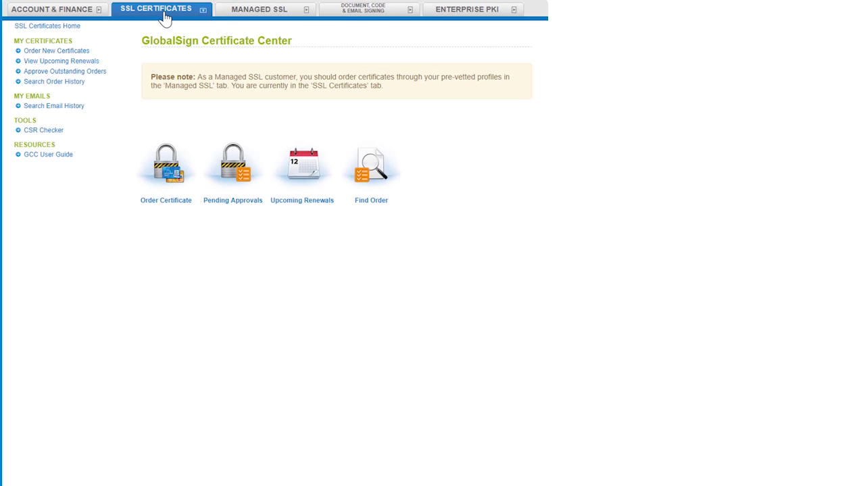
left_click(68, 53)
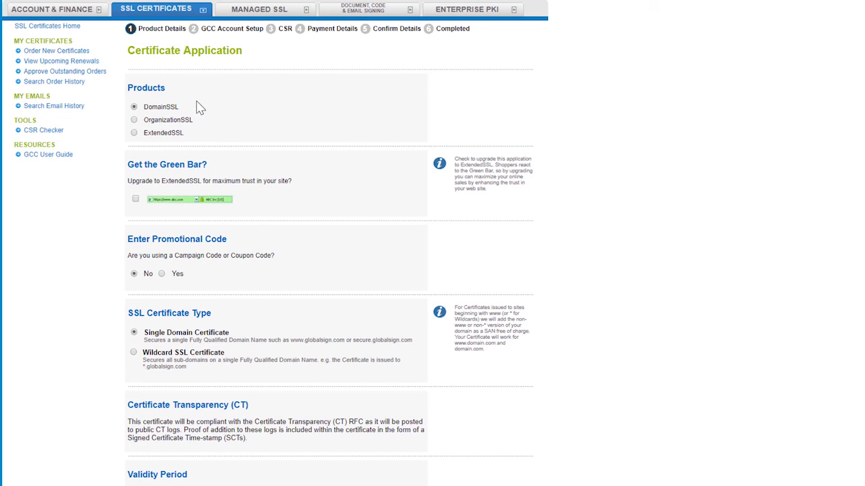
left_click(260, 21)
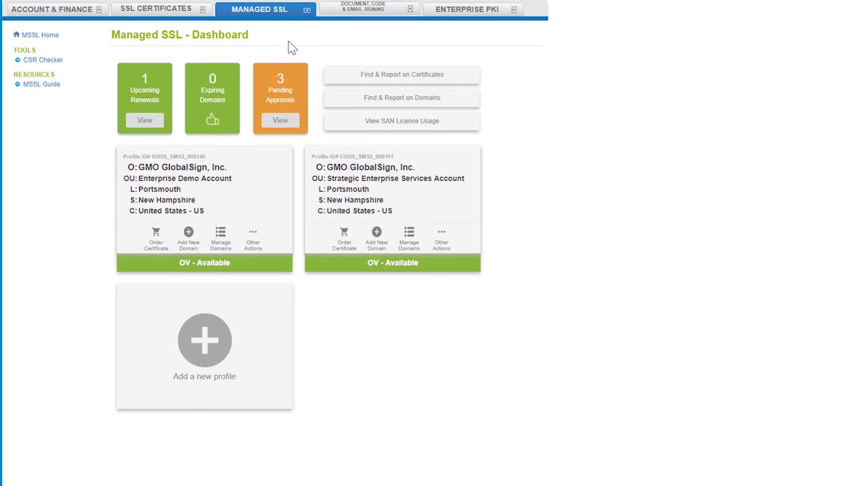
In the account's default tab settings, keep MSSL as the default and hide the SSL tab for all users.
left_click(75, 16)
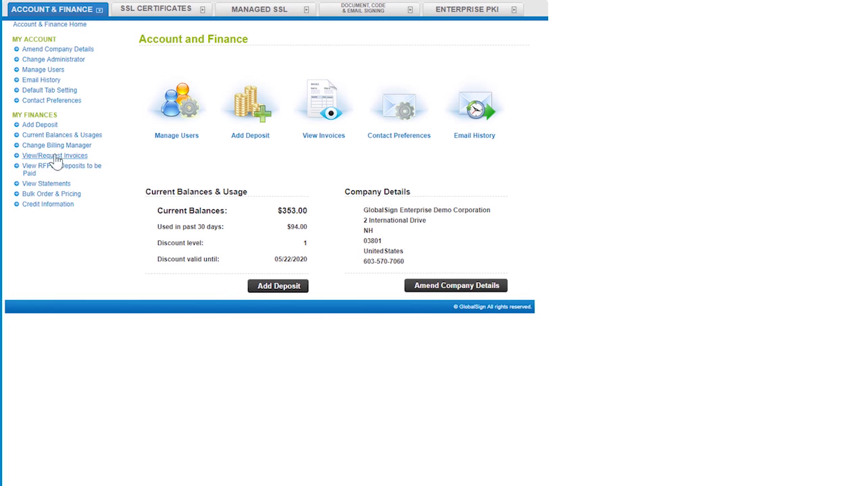
left_click(49, 91)
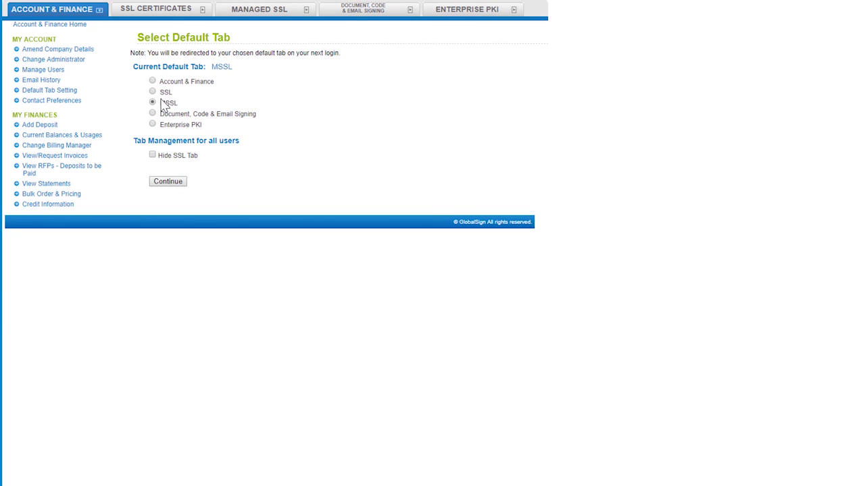
left_click(180, 185)
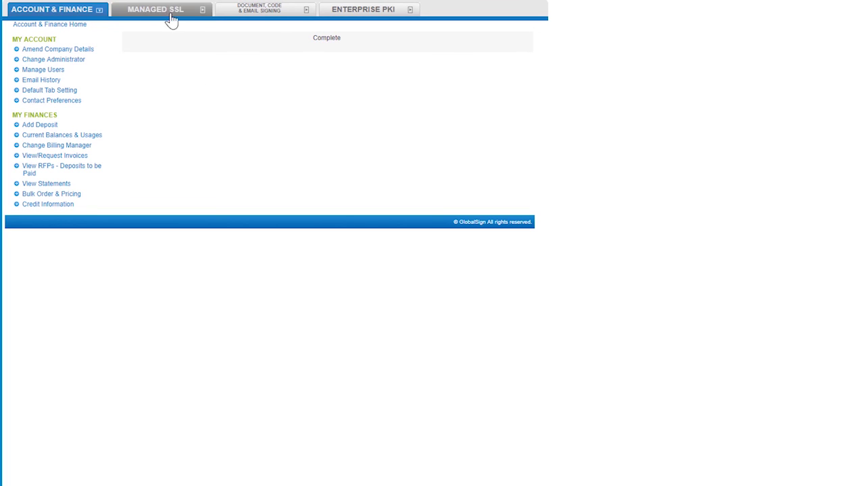
View the Document, Code & Email Signing and Enterprise PKI sections, and return to the Managed SSL dashboard.
left_click(284, 18)
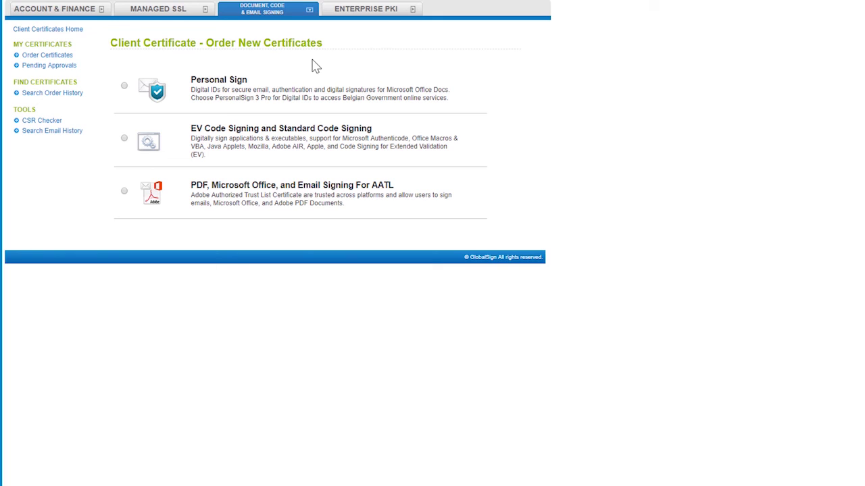
left_click(357, 15)
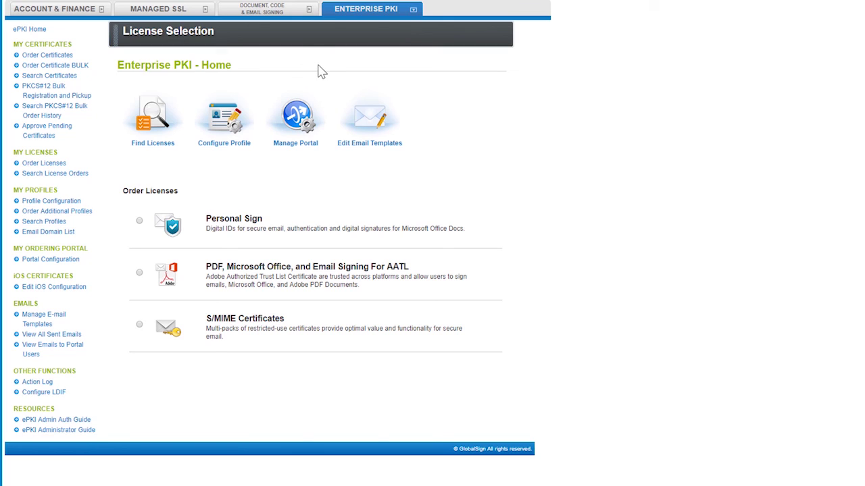
left_click(196, 15)
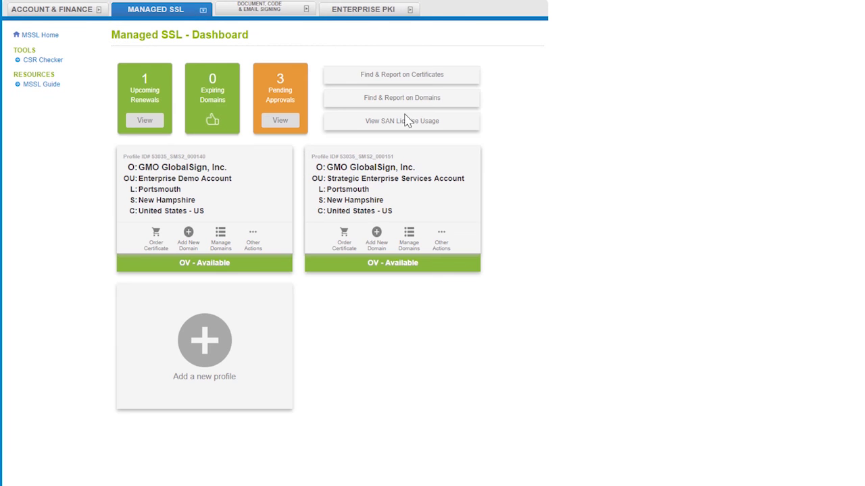